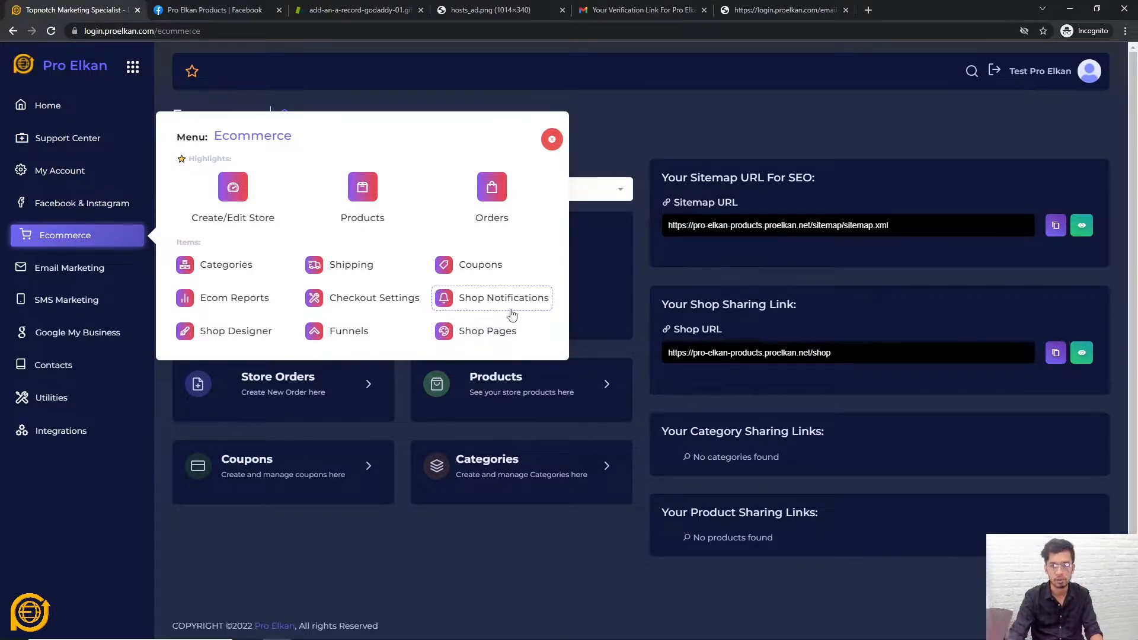
- Open the store's Shop Pages dashboard from the Ecommerce section
{"action": "left_click", "coordinate": [489, 334]}
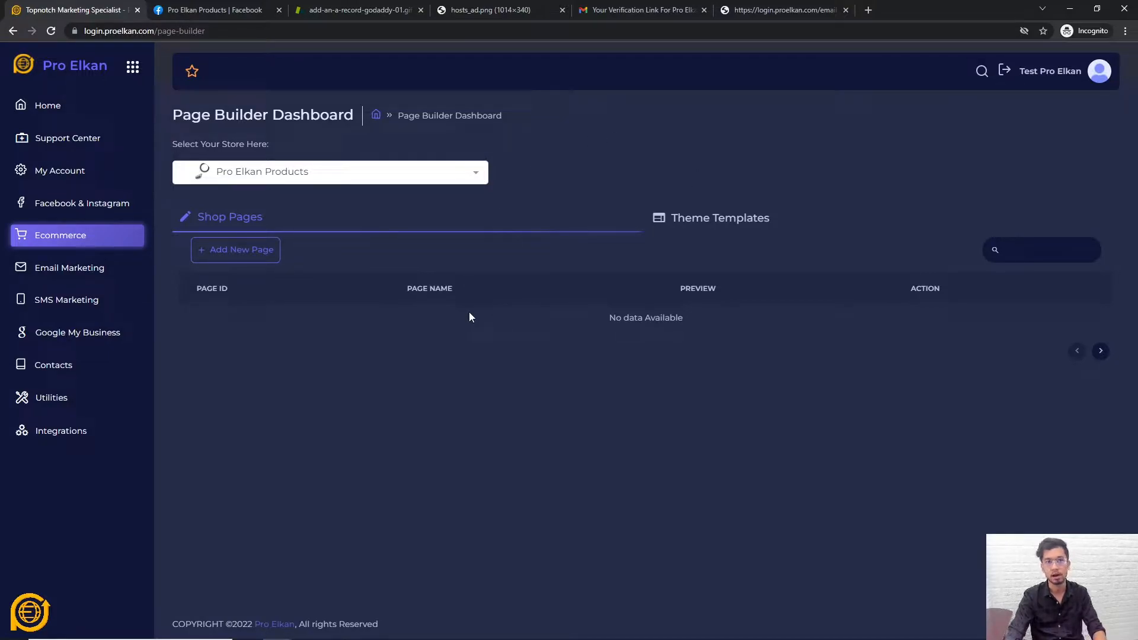
{"action": "left_click", "coordinate": [133, 235]}
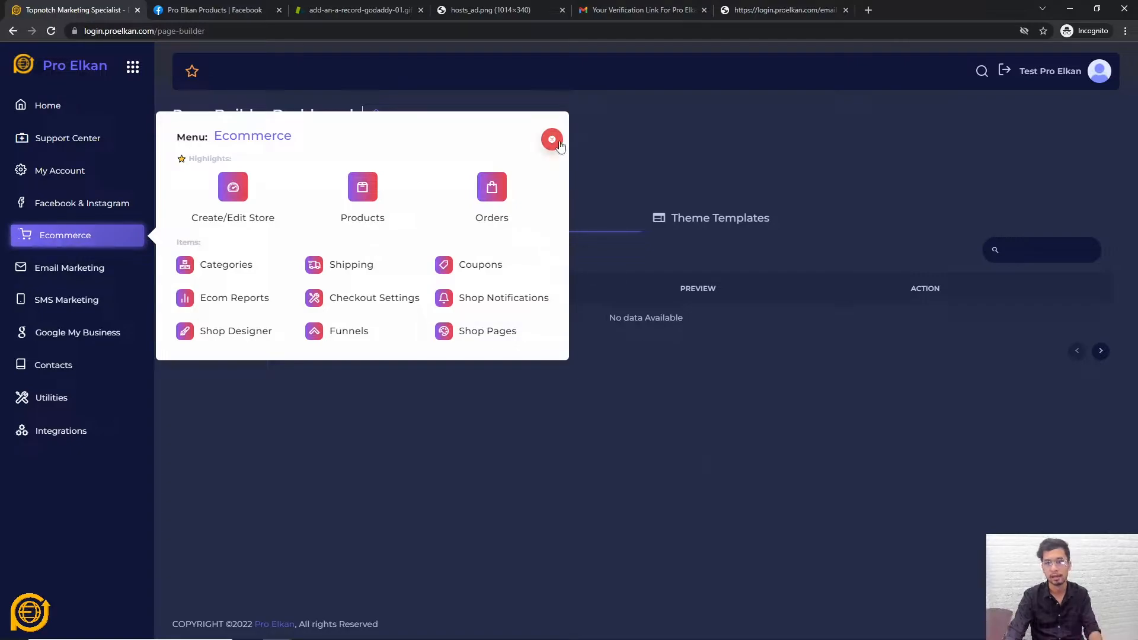
{"action": "left_click", "coordinate": [553, 140]}
- Open the Shop Designer and check which pages are available as the shop body
{"action": "left_click", "coordinate": [119, 235]}
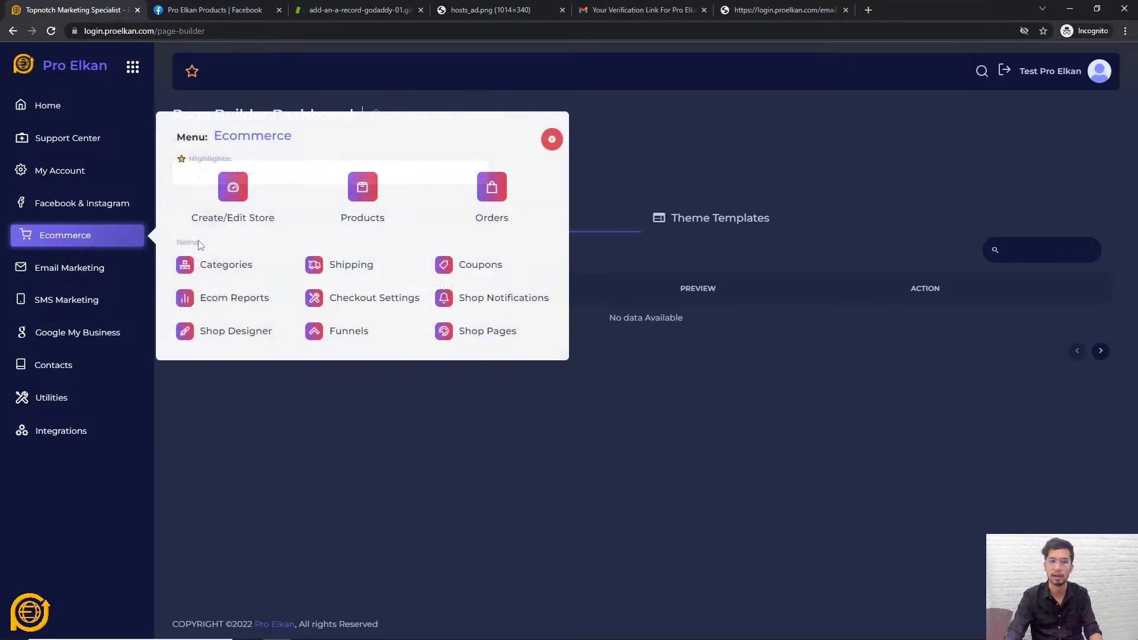
{"action": "left_click", "coordinate": [227, 335]}
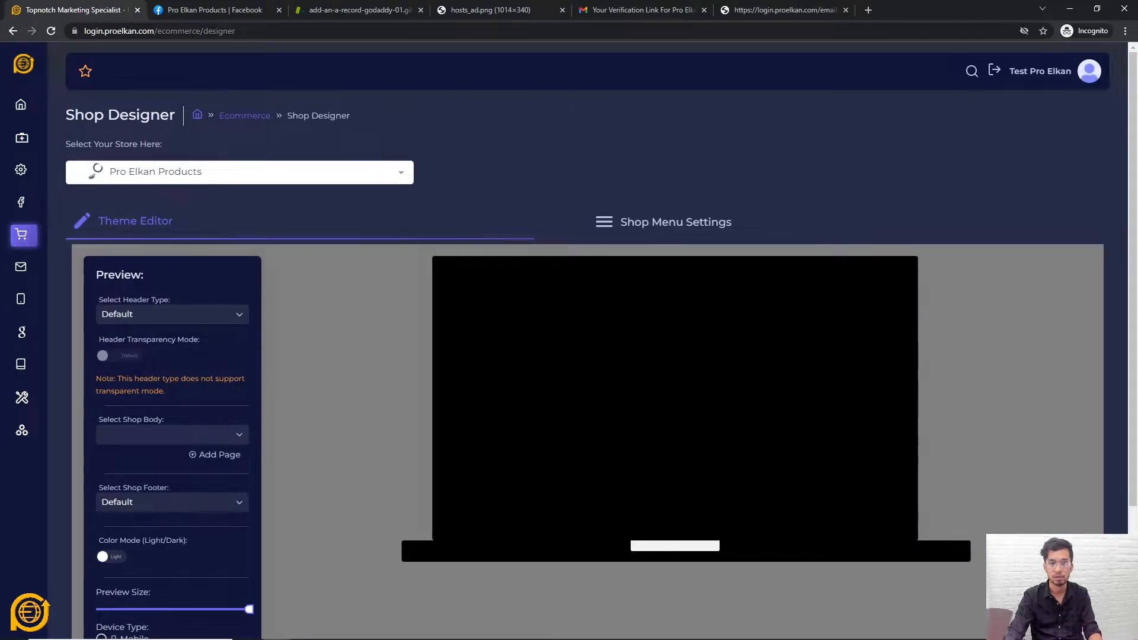
{"action": "scroll", "coordinate": [183, 401], "scroll_direction": "down", "scroll_amount": 2}
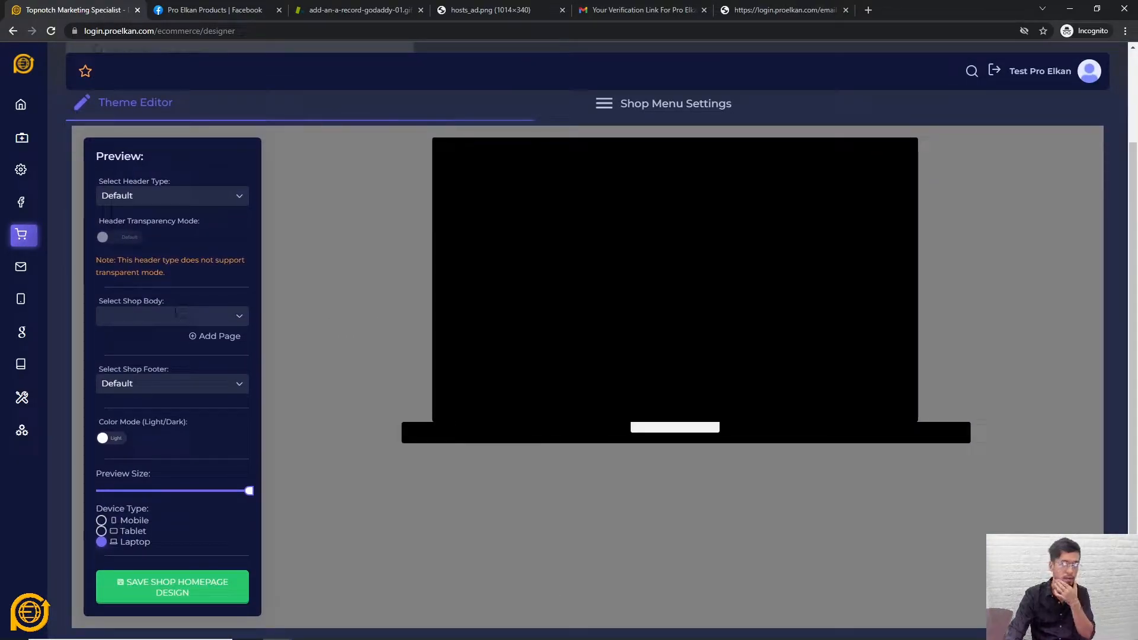
{"action": "left_click", "coordinate": [176, 316]}
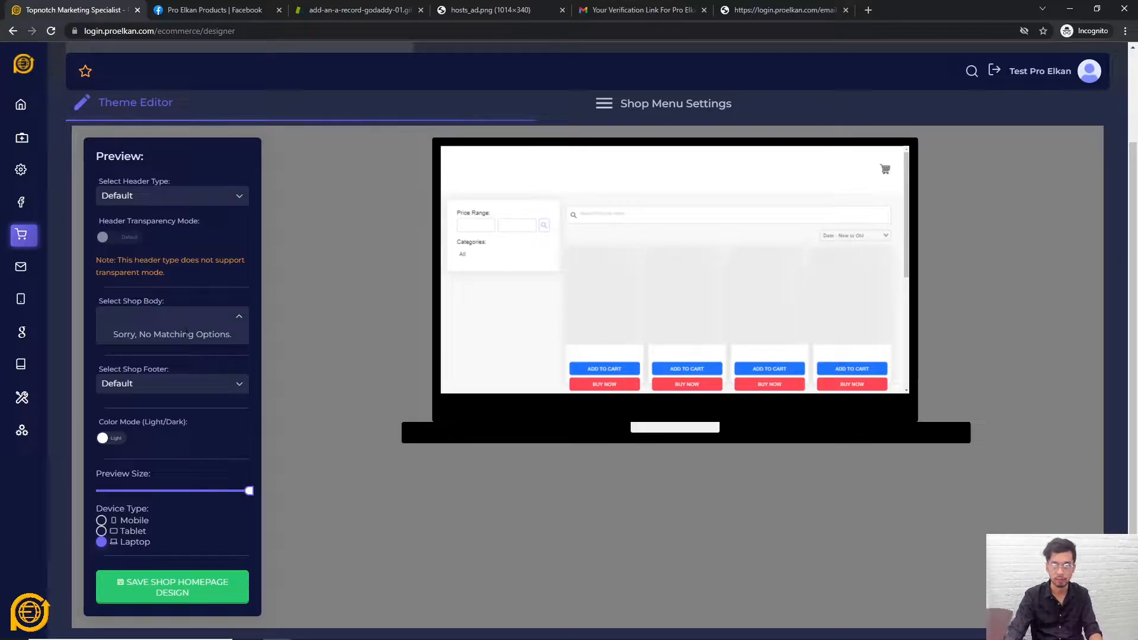
{"action": "left_click", "coordinate": [316, 316]}
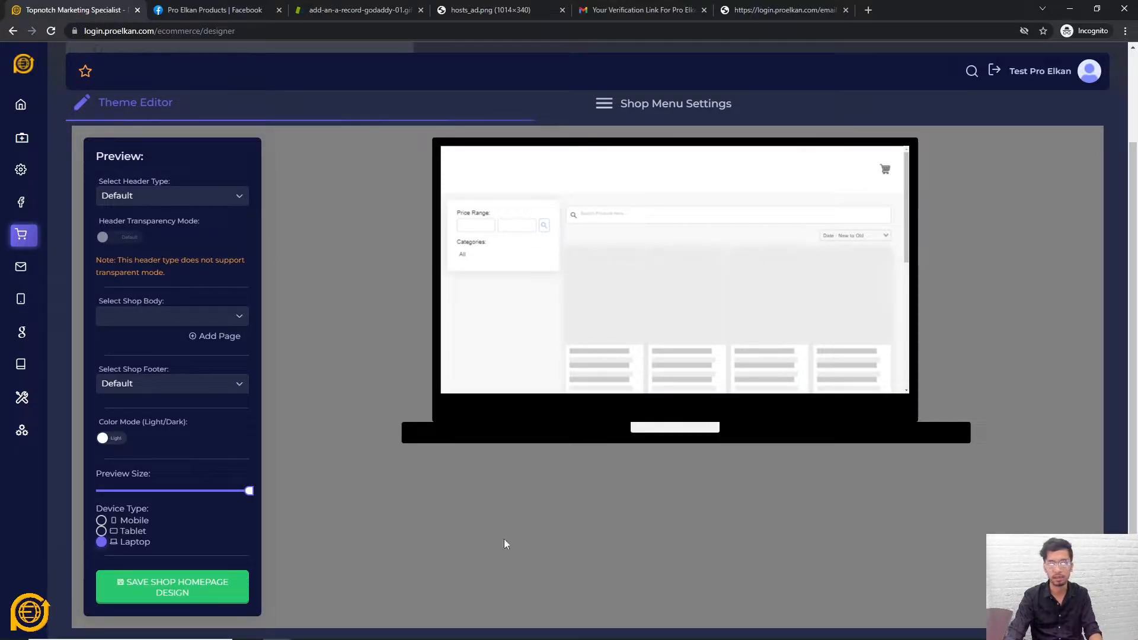
{"action": "scroll", "coordinate": [398, 553], "scroll_direction": "up", "scroll_amount": 2}
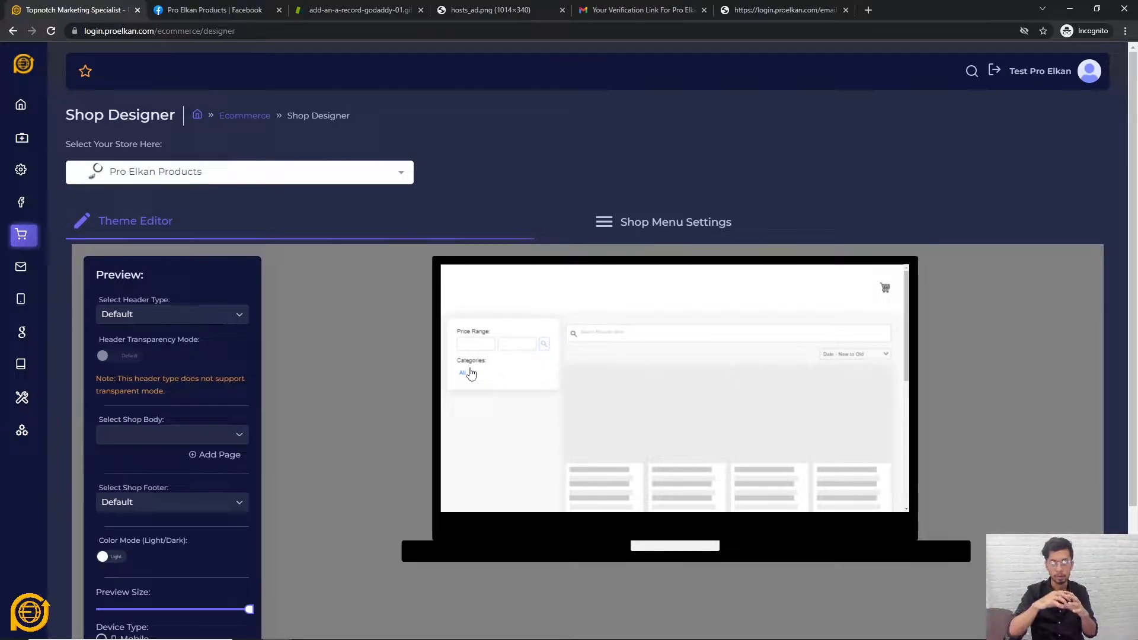
- Return to the Shop Pages dashboard and show its theme templates
{"action": "left_click", "coordinate": [13, 237]}
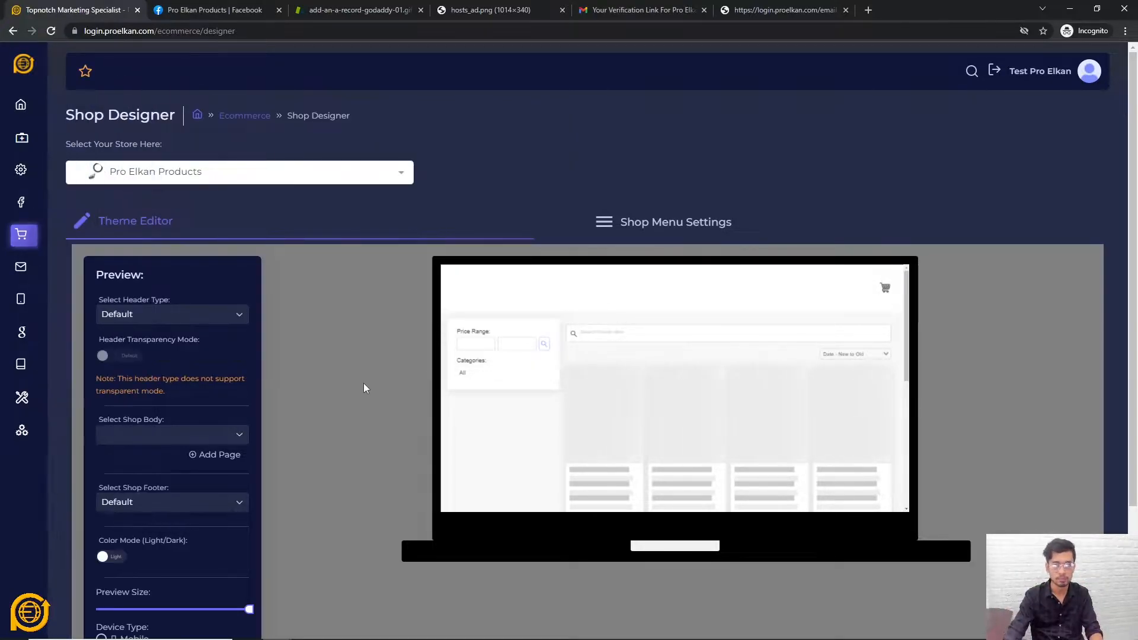
{"action": "mouse_move", "coordinate": [44, 238]}
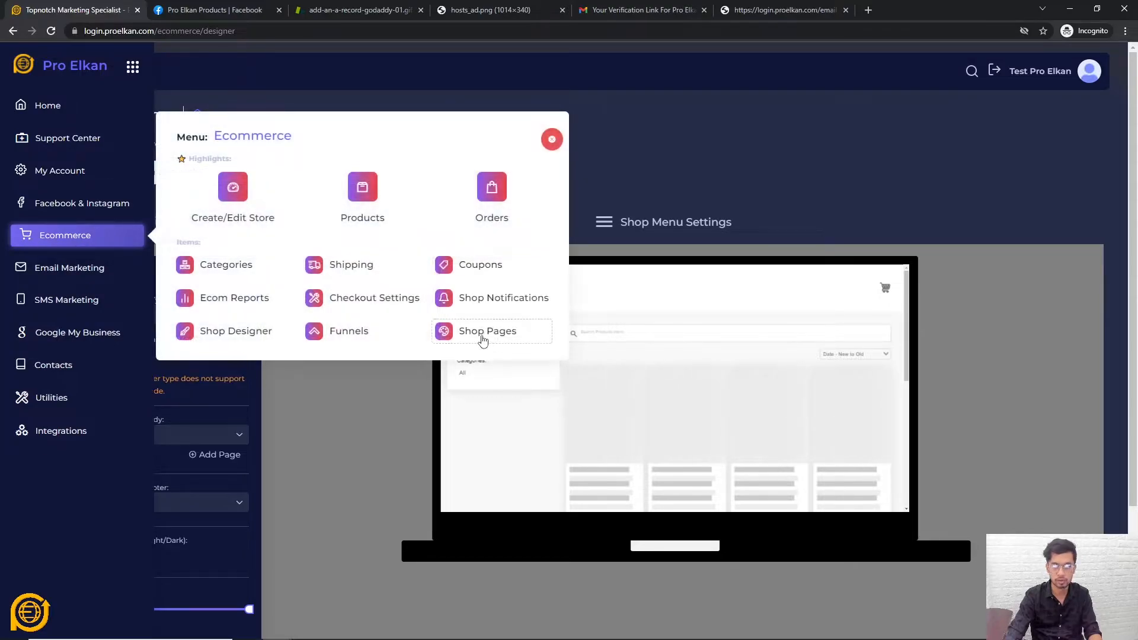
{"action": "left_click", "coordinate": [483, 334]}
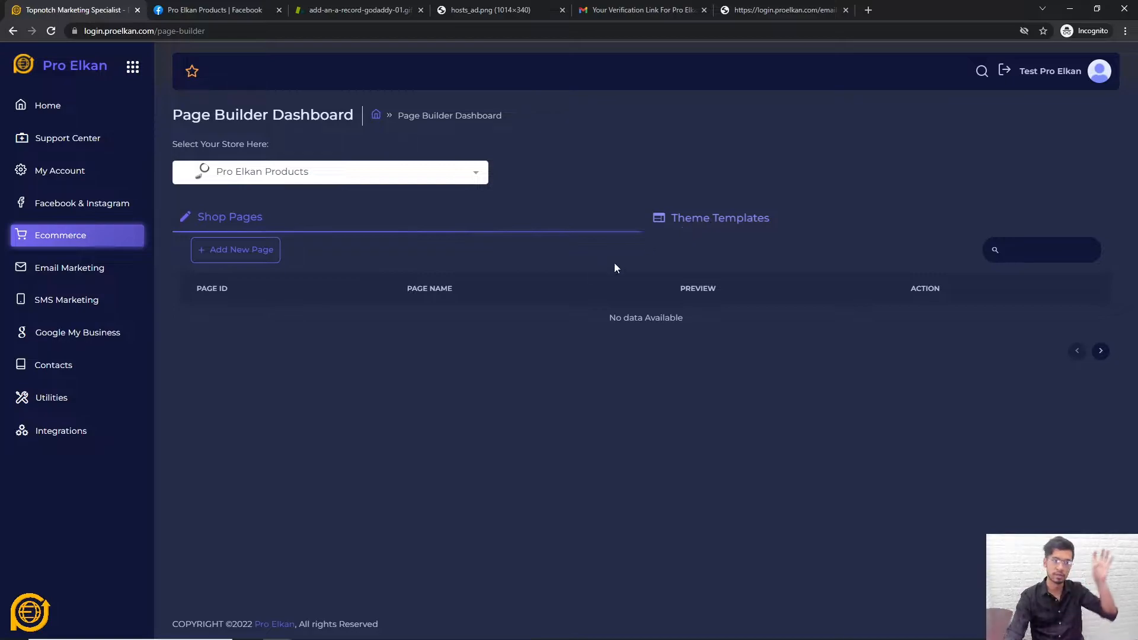
{"action": "left_click", "coordinate": [721, 222]}
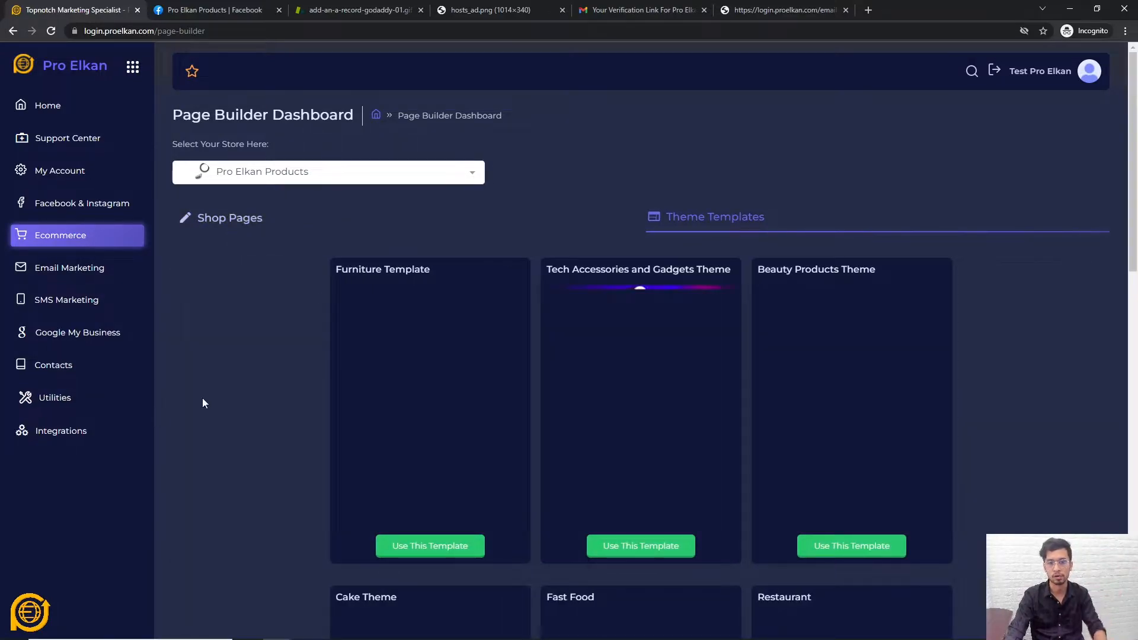
- Browse the theme template gallery and compare the available shop page designs
{"action": "scroll", "coordinate": [450, 360], "scroll_direction": "down", "scroll_amount": 3}
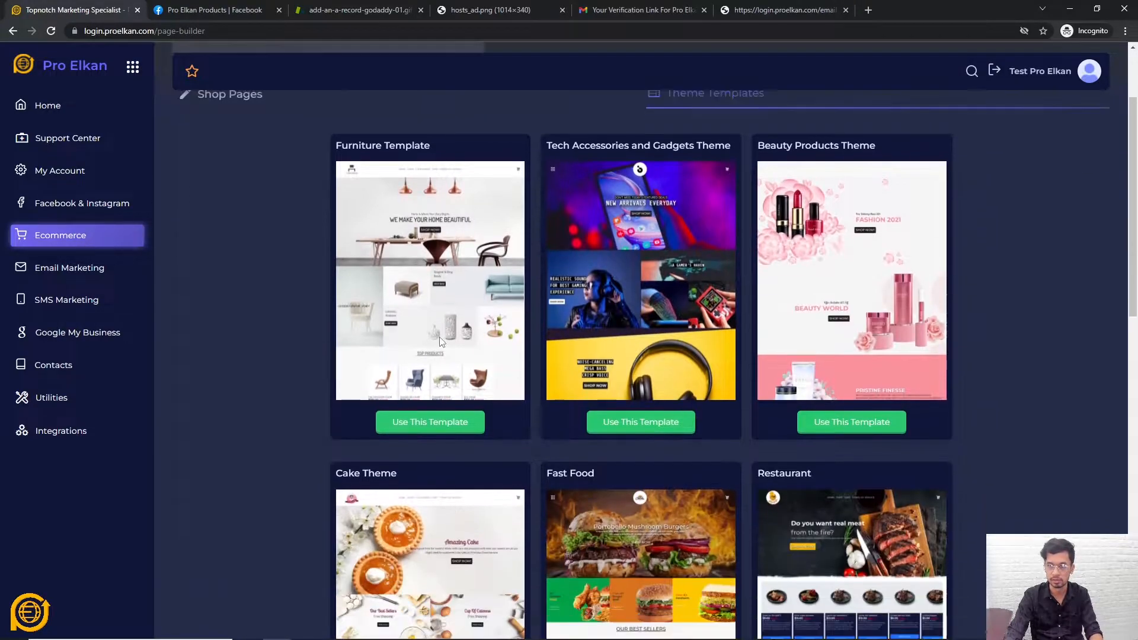
{"action": "scroll", "coordinate": [414, 333], "scroll_direction": "up", "scroll_amount": 3}
{"action": "scroll", "coordinate": [375, 332], "scroll_direction": "down", "scroll_amount": 9}
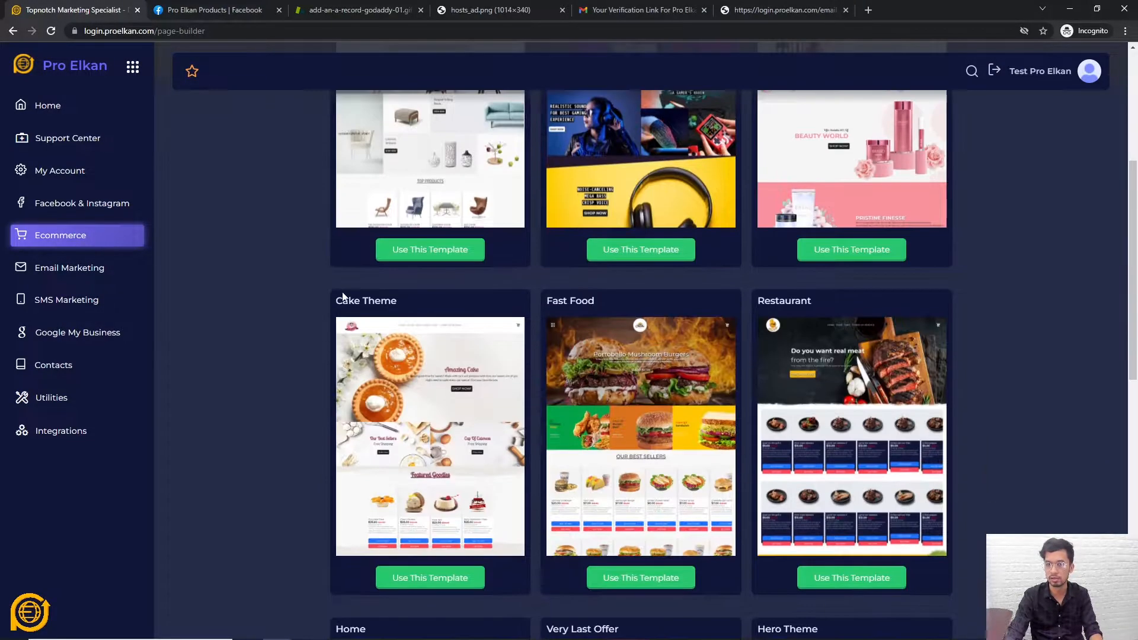
{"action": "scroll", "coordinate": [363, 280], "scroll_direction": "down", "scroll_amount": 7}
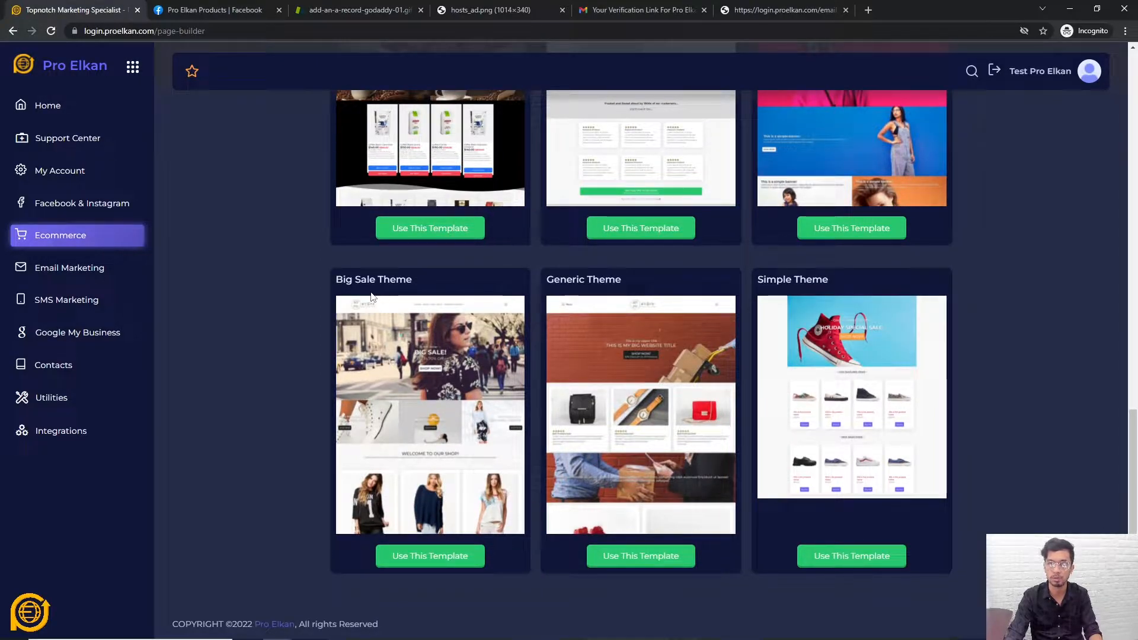
{"action": "scroll", "coordinate": [372, 297], "scroll_direction": "up", "scroll_amount": 15}
{"action": "scroll", "coordinate": [371, 297], "scroll_direction": "up", "scroll_amount": 2}
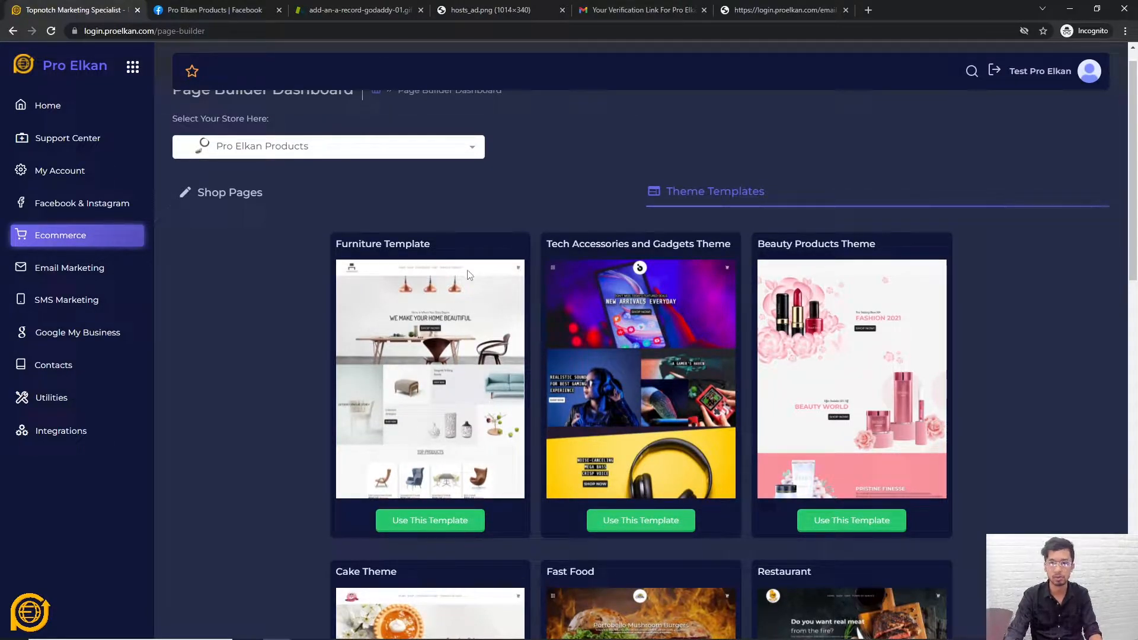
{"action": "scroll", "coordinate": [433, 282], "scroll_direction": "down", "scroll_amount": 1}
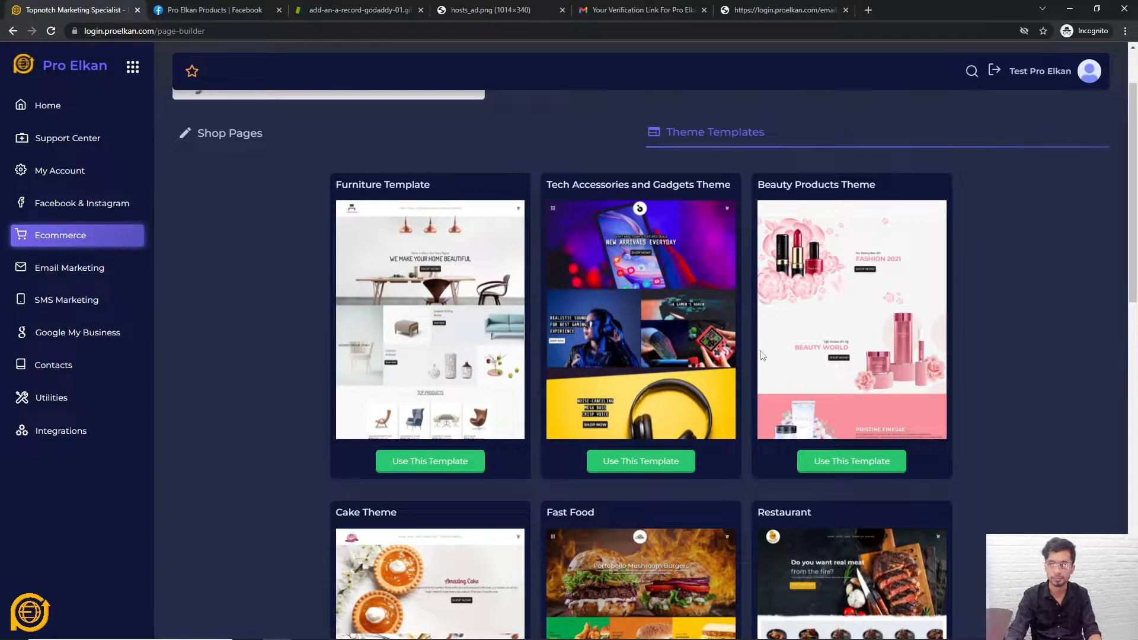
{"action": "scroll", "coordinate": [804, 450], "scroll_direction": "down", "scroll_amount": 4}
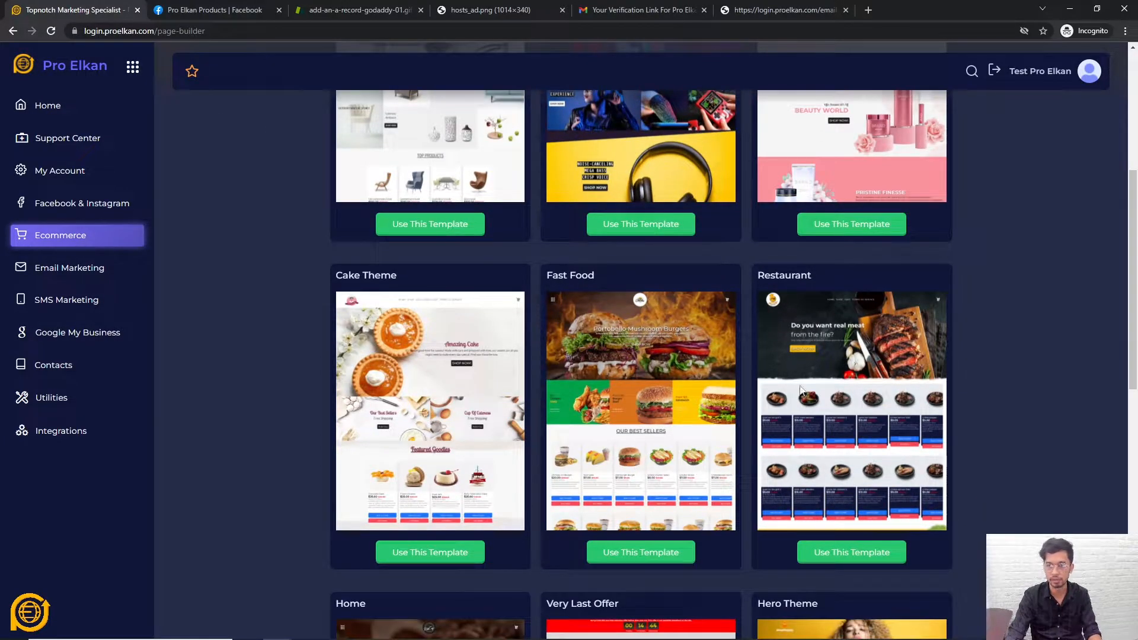
{"action": "scroll", "coordinate": [607, 414], "scroll_direction": "up", "scroll_amount": 3}
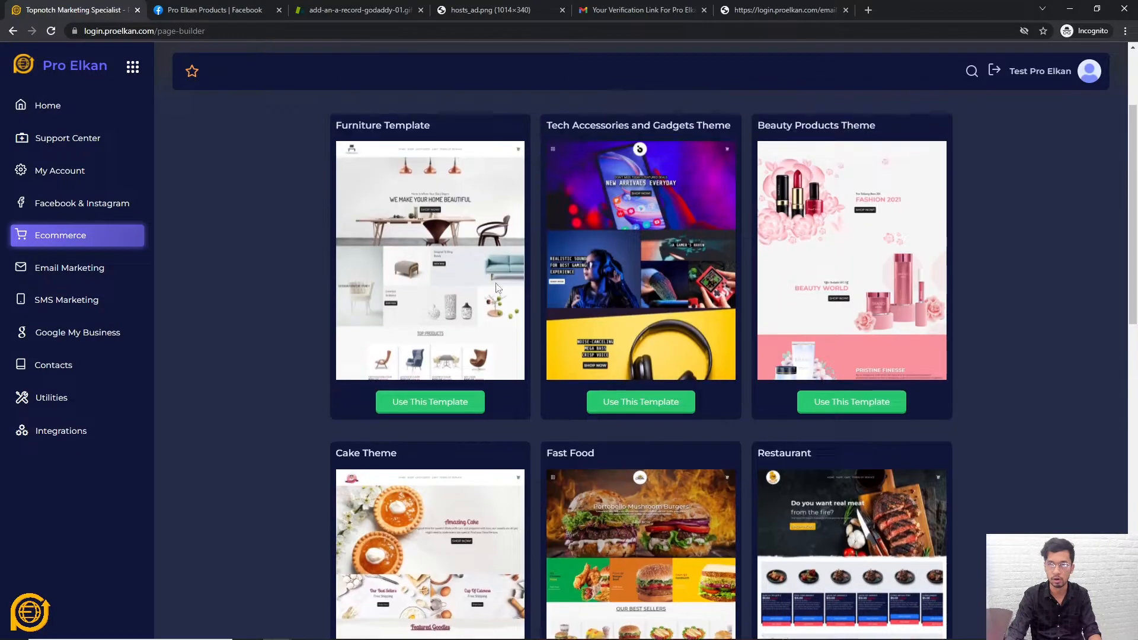
- Start a new shop page from the Tech Accessories and Gadgets Theme template
{"action": "left_click", "coordinate": [640, 403]}
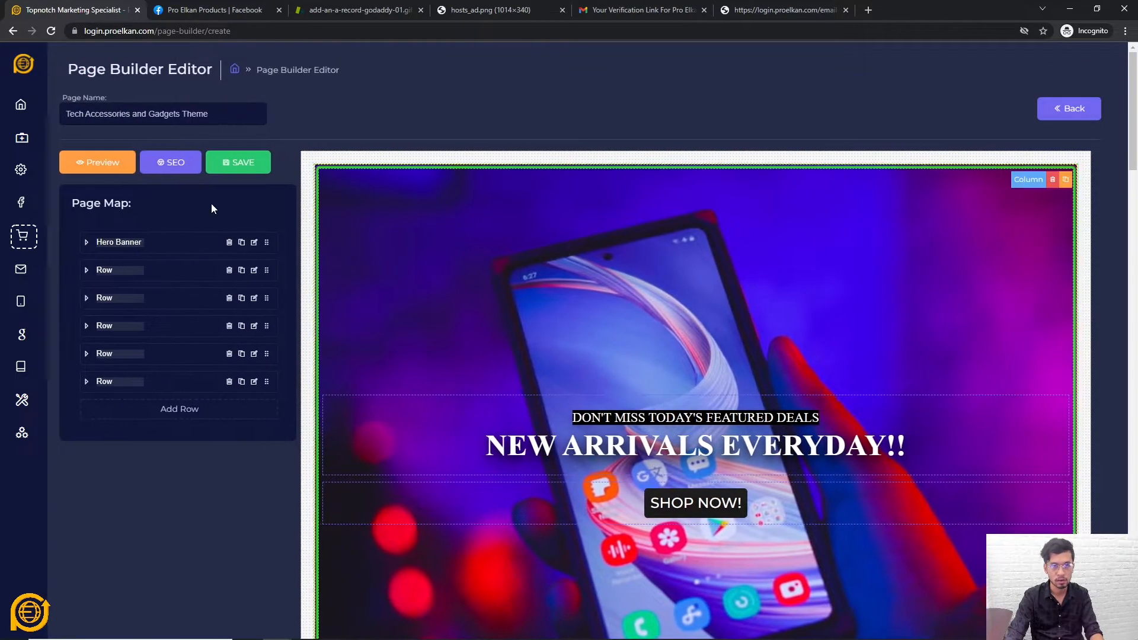
{"action": "scroll", "coordinate": [518, 356], "scroll_direction": "down", "scroll_amount": 3}
{"action": "scroll", "coordinate": [284, 153], "scroll_direction": "up", "scroll_amount": 3}
- Name the page "TEST Template" and save it
{"action": "triple_click", "coordinate": [211, 115]}
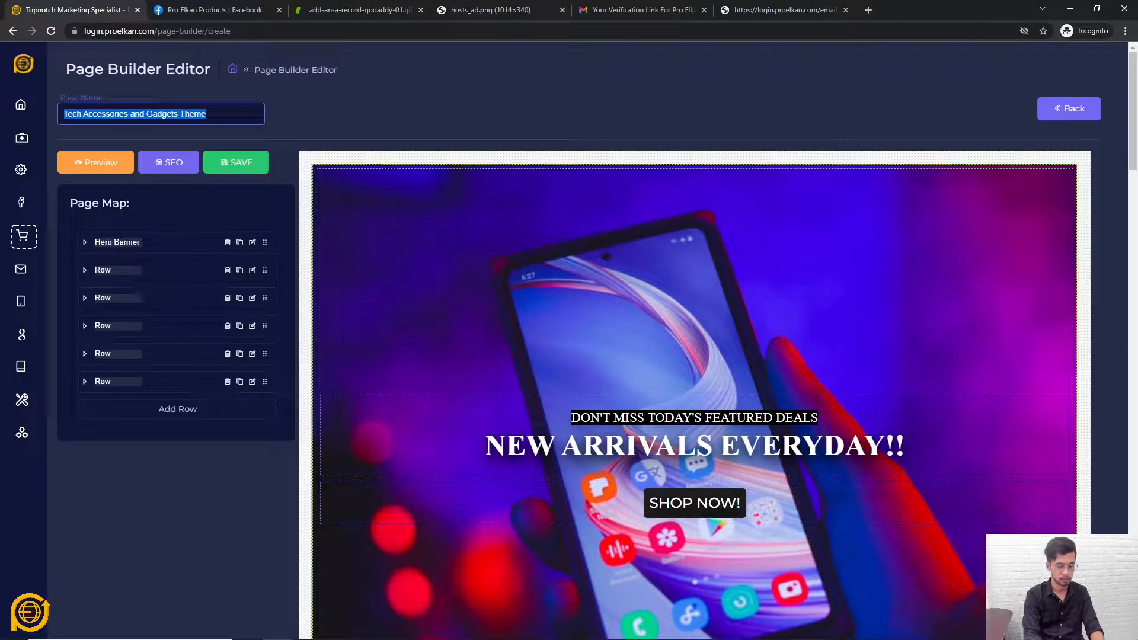
{"action": "type", "text": "TEST Template"}
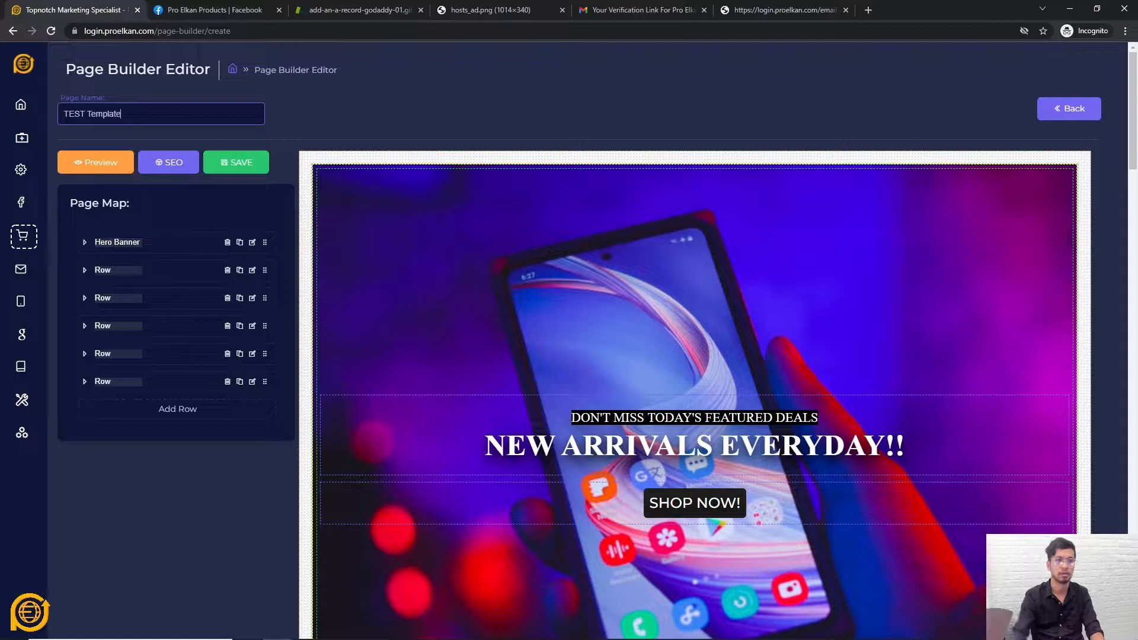
{"action": "left_click", "coordinate": [729, 125]}
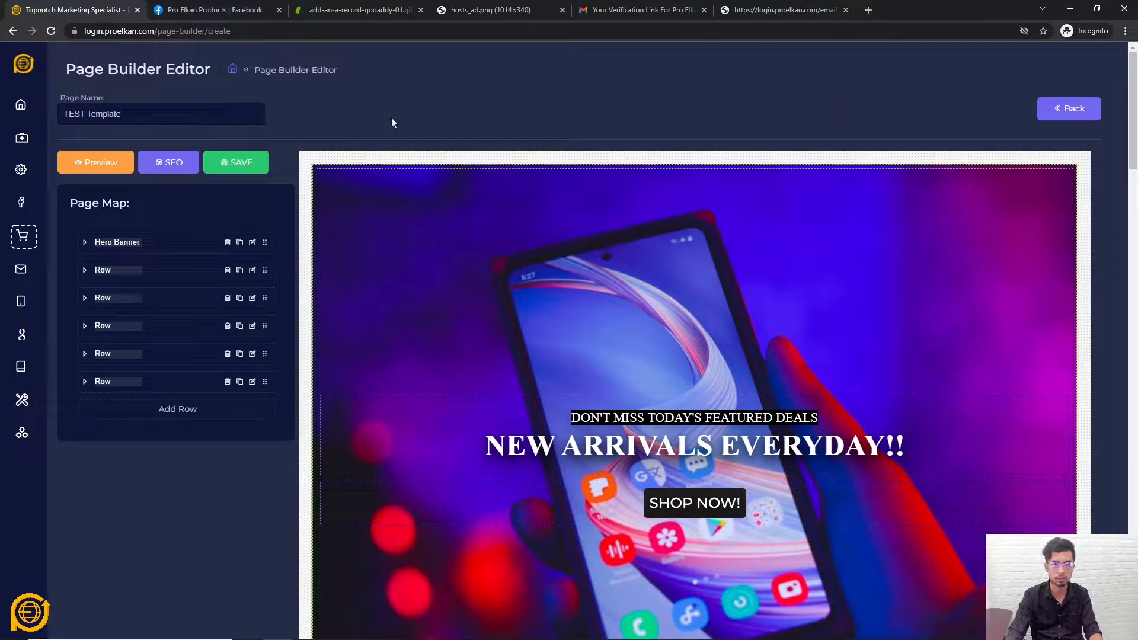
{"action": "left_click", "coordinate": [245, 166]}
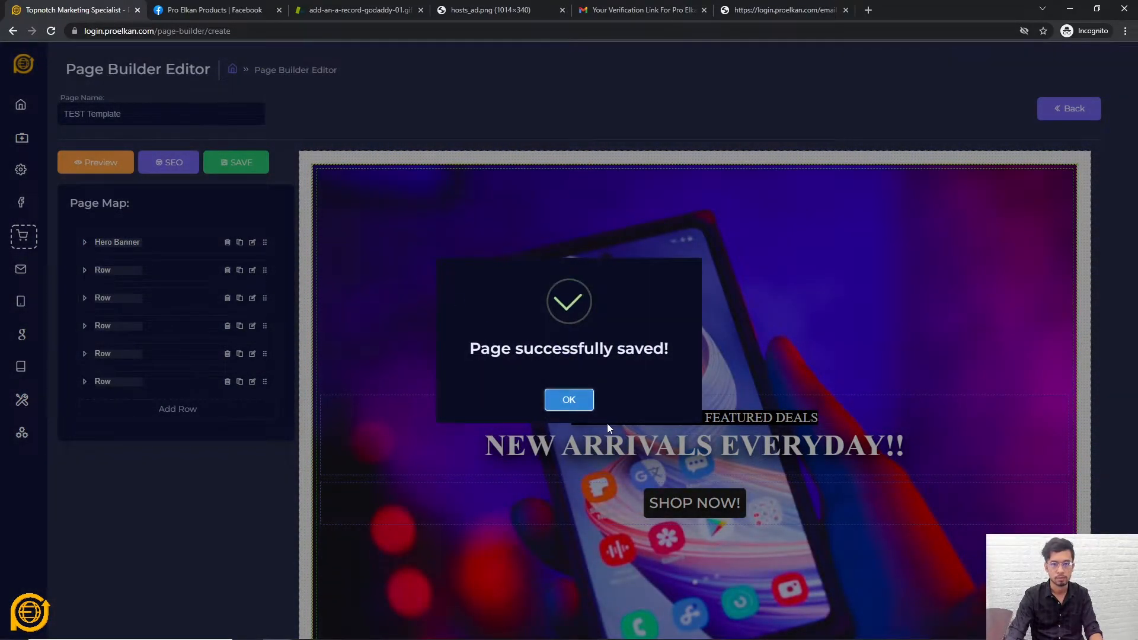
{"action": "left_click", "coordinate": [564, 391]}
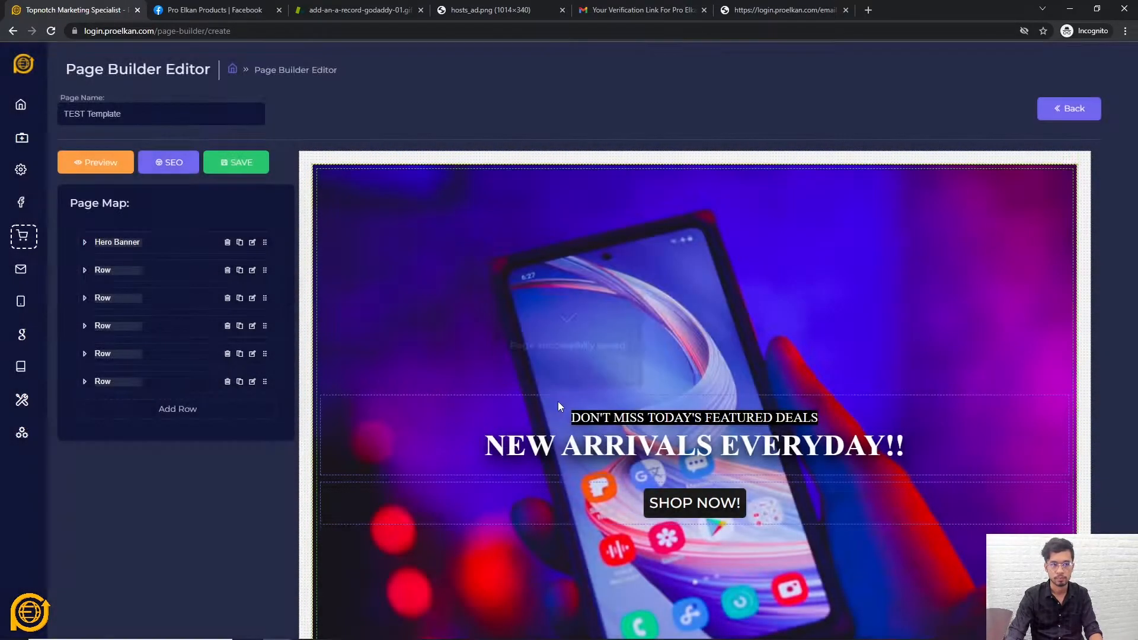
- Review the page layout from the hero banner through the gaming, headphone and product sections
{"action": "scroll", "coordinate": [526, 477], "scroll_direction": "down", "scroll_amount": 5}
{"action": "scroll", "coordinate": [526, 478], "scroll_direction": "down", "scroll_amount": 15}
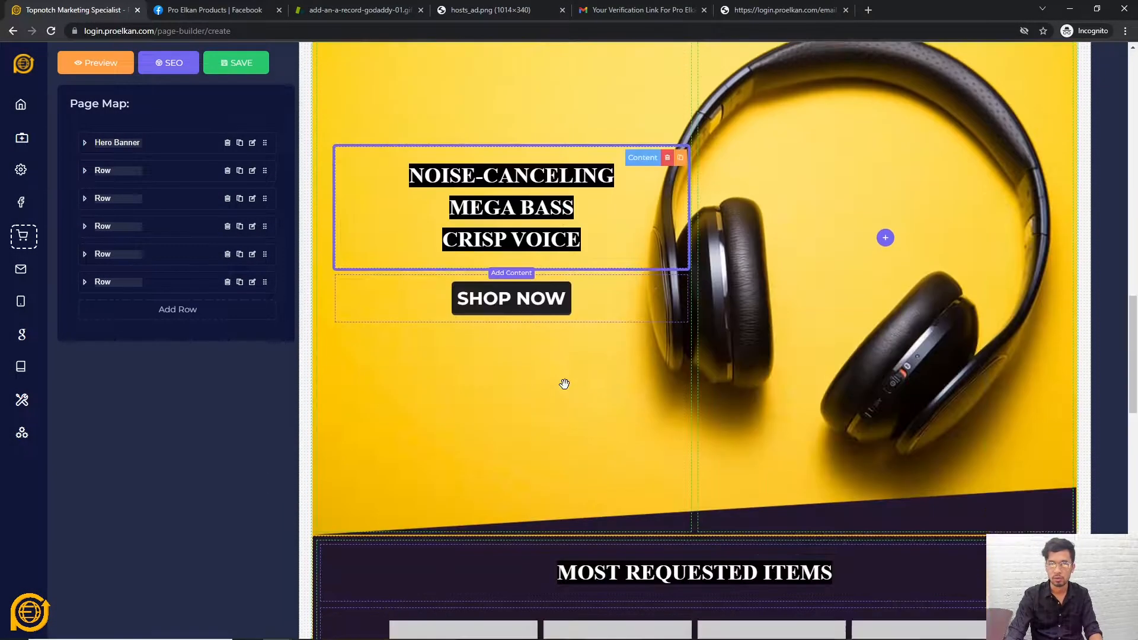
{"action": "scroll", "coordinate": [592, 424], "scroll_direction": "up", "scroll_amount": 10}
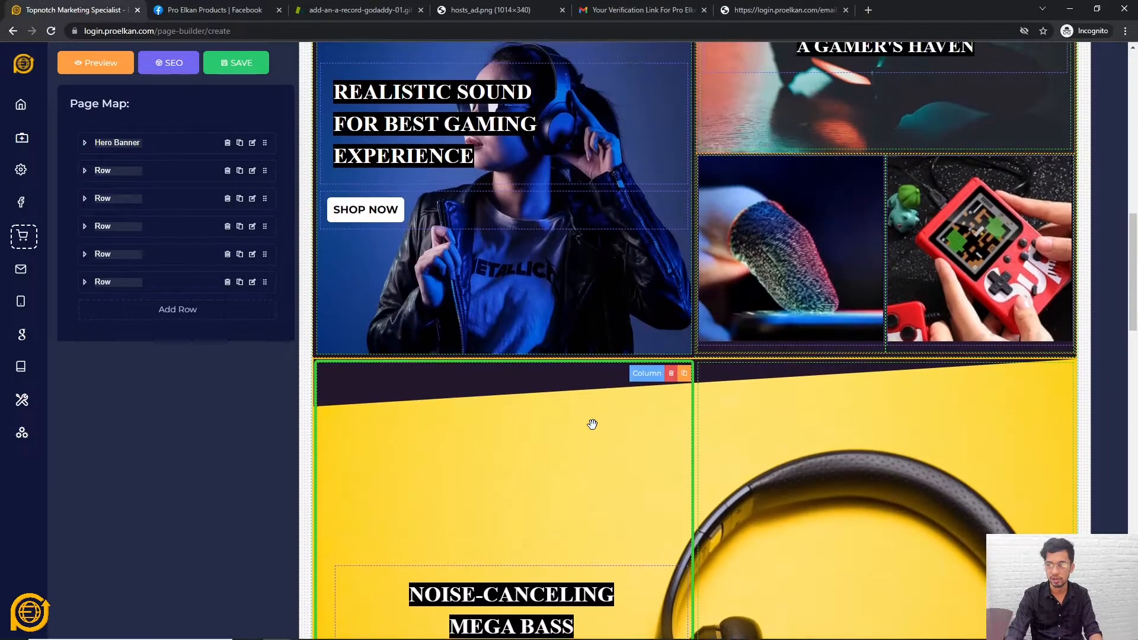
{"action": "scroll", "coordinate": [544, 286], "scroll_direction": "up", "scroll_amount": 3}
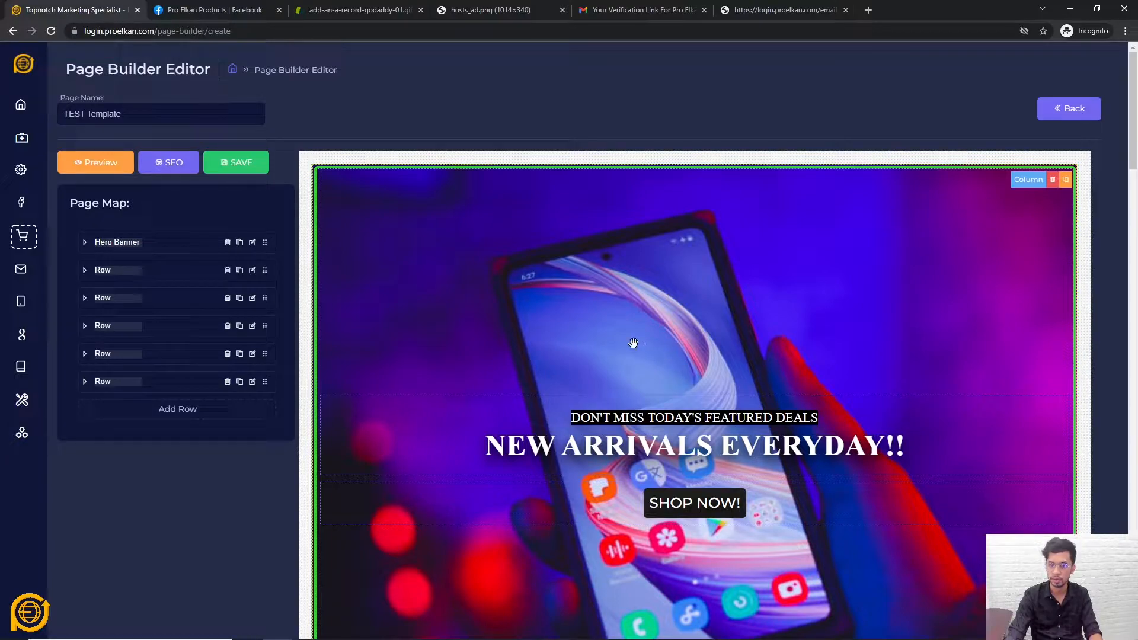
{"action": "scroll", "coordinate": [544, 249], "scroll_direction": "down", "scroll_amount": 3}
{"action": "scroll", "coordinate": [526, 156], "scroll_direction": "up", "scroll_amount": 2}
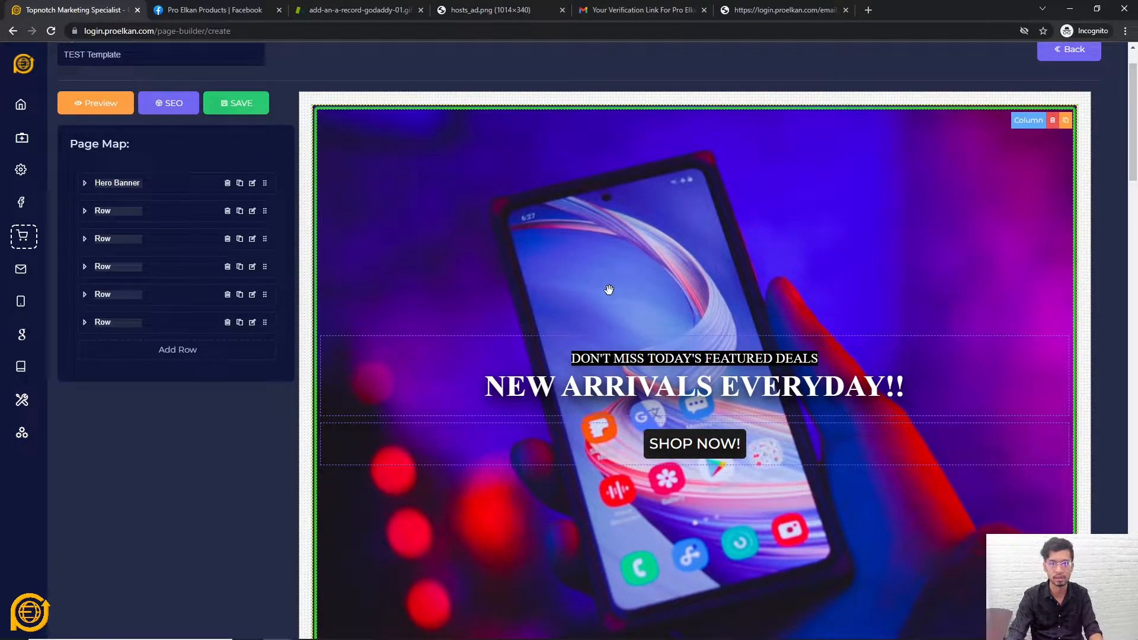
{"action": "scroll", "coordinate": [600, 239], "scroll_direction": "down", "scroll_amount": 15}
{"action": "scroll", "coordinate": [599, 237], "scroll_direction": "down", "scroll_amount": 10}
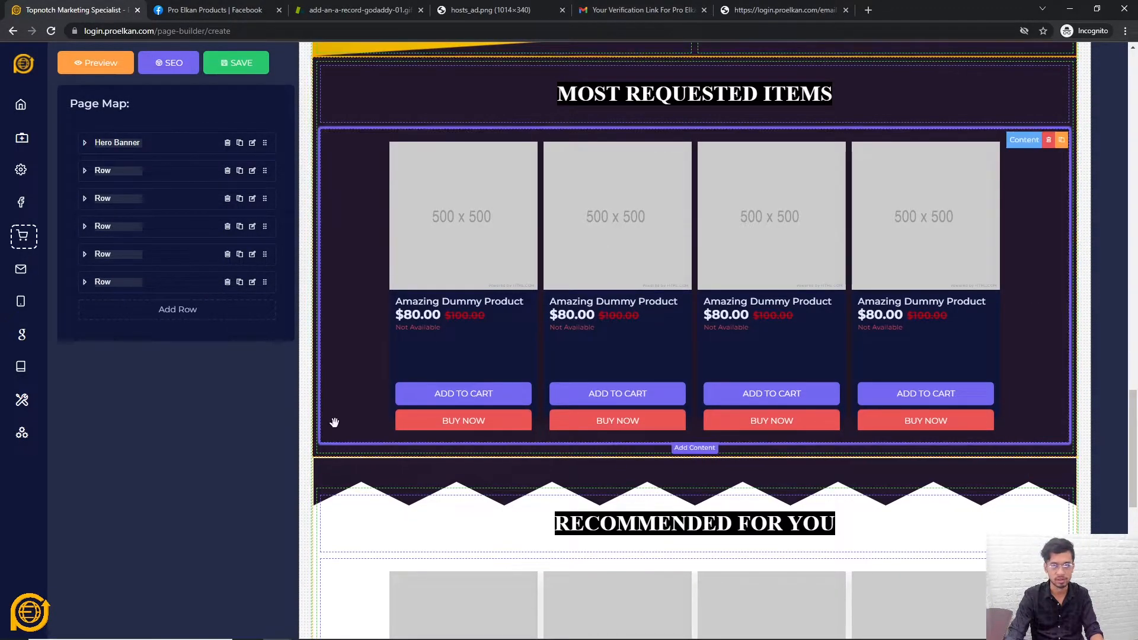
{"action": "scroll", "coordinate": [673, 259], "scroll_direction": "up", "scroll_amount": 4}
{"action": "scroll", "coordinate": [483, 318], "scroll_direction": "up", "scroll_amount": 2}
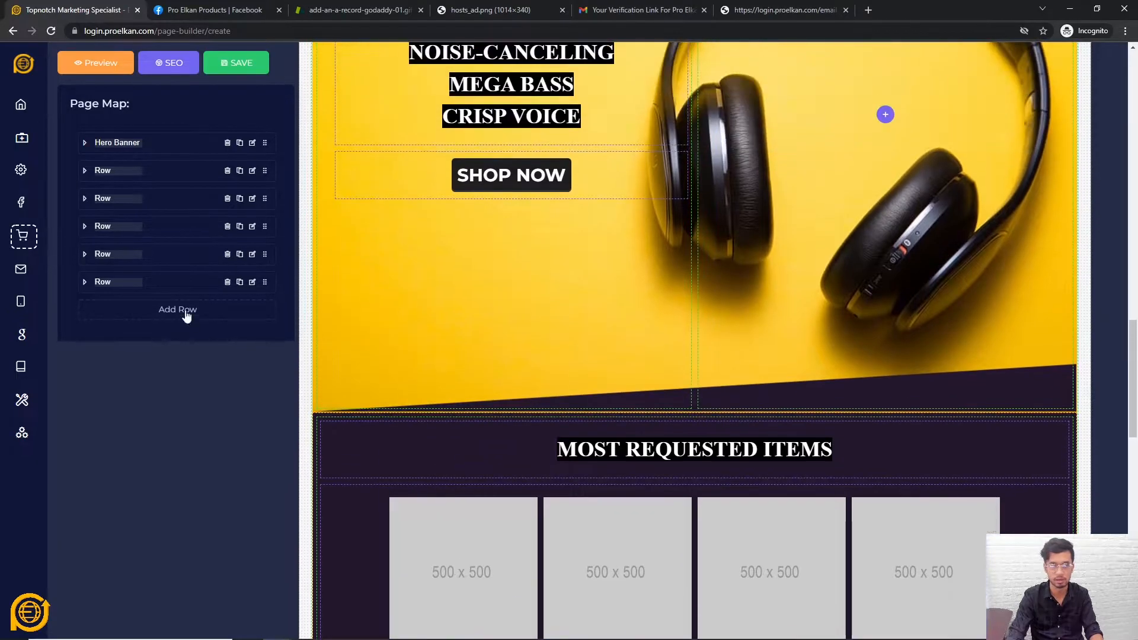
{"action": "scroll", "coordinate": [640, 320], "scroll_direction": "up", "scroll_amount": 4}
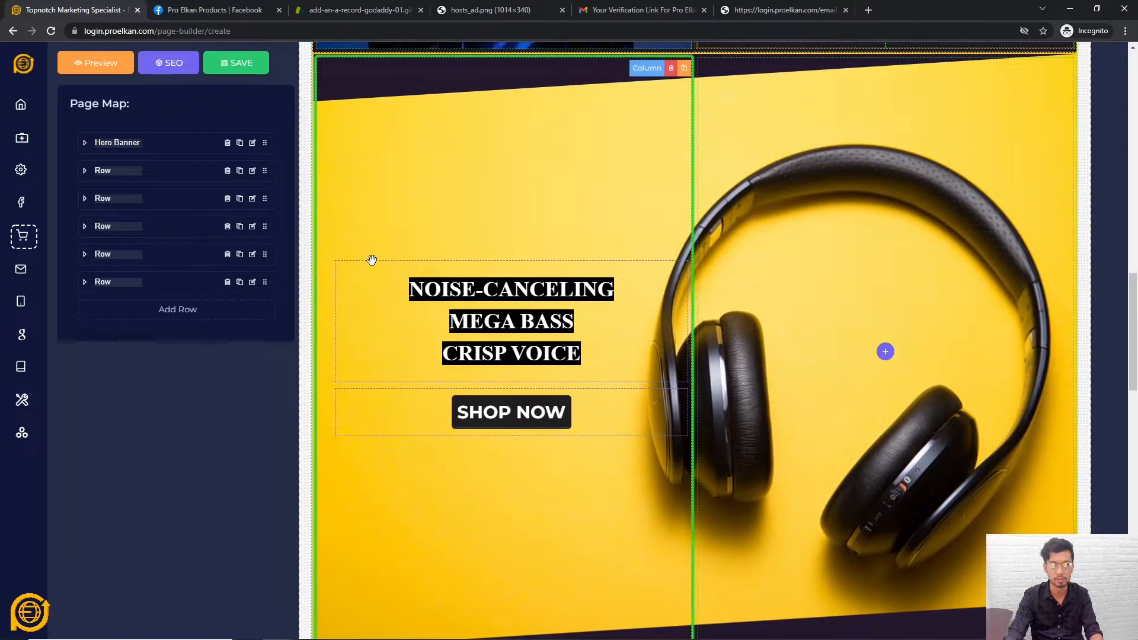
- Expand the Hero Banner and the third row below it in the page map to show their columns
{"action": "left_click", "coordinate": [180, 256]}
{"action": "left_click", "coordinate": [180, 253]}
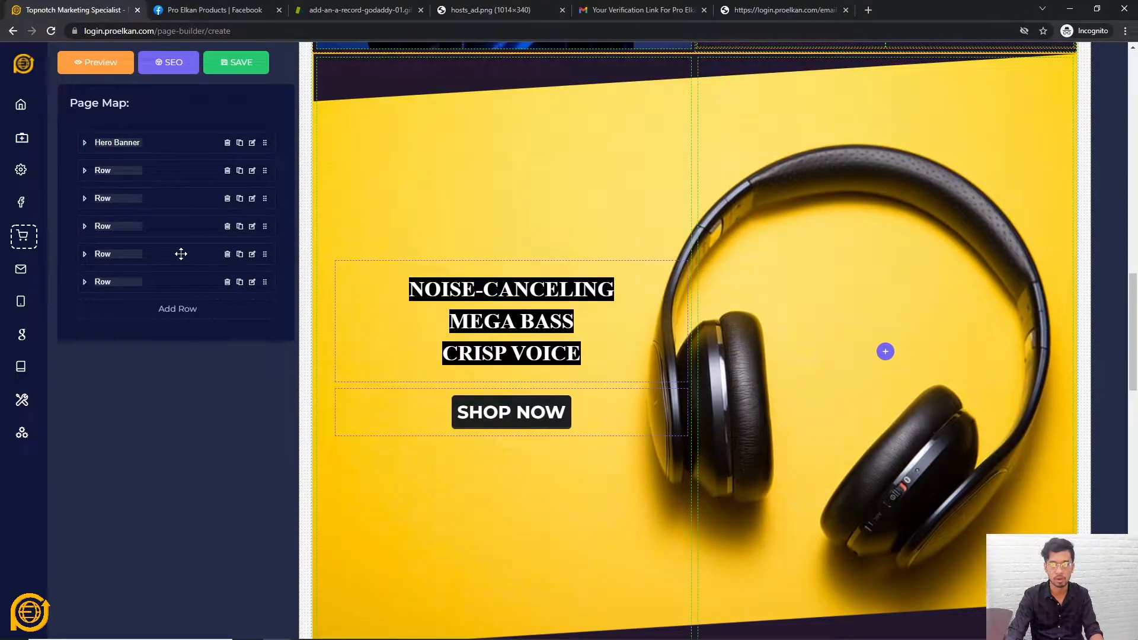
{"action": "left_click", "coordinate": [167, 226]}
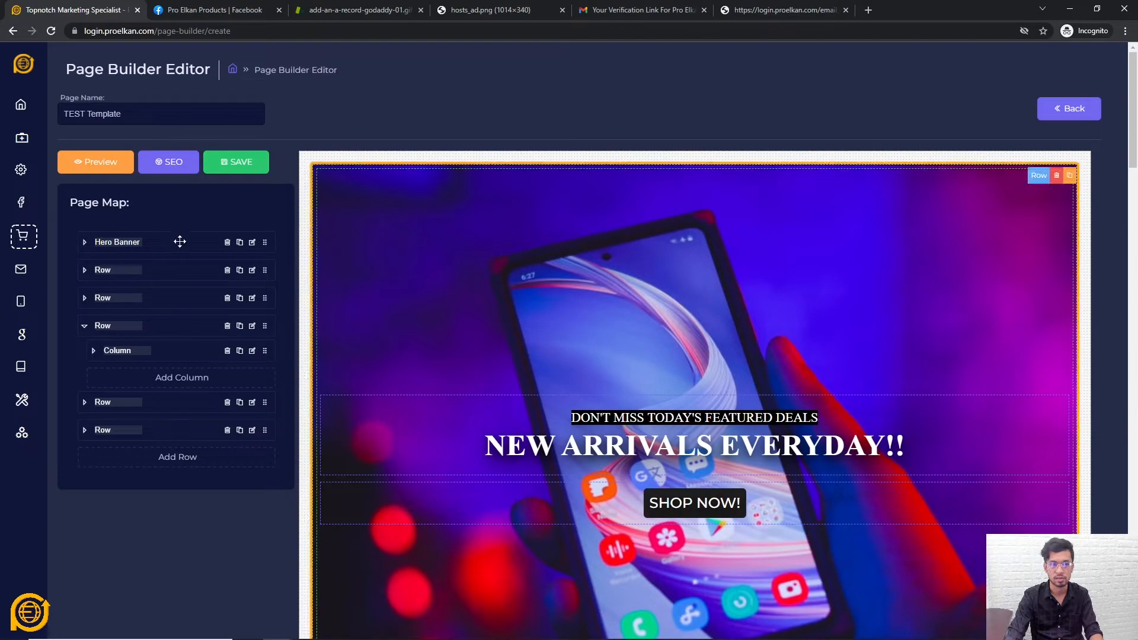
{"action": "left_click", "coordinate": [180, 240]}
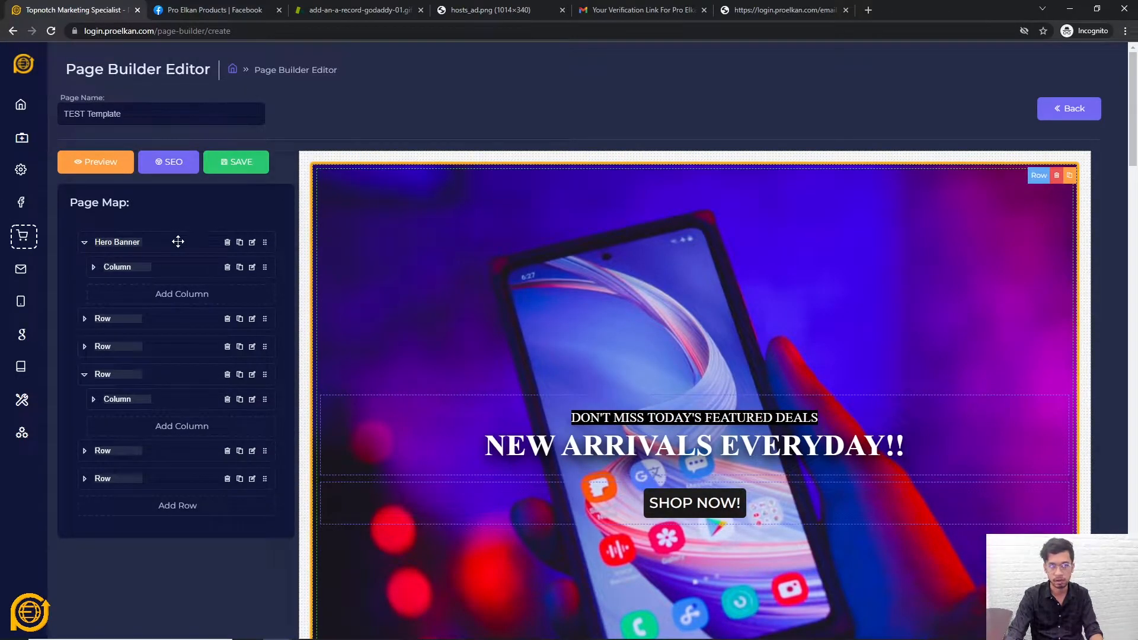
- Collapse the Hero Banner and the expanded third row below it in the page map
{"action": "left_click", "coordinate": [84, 242]}
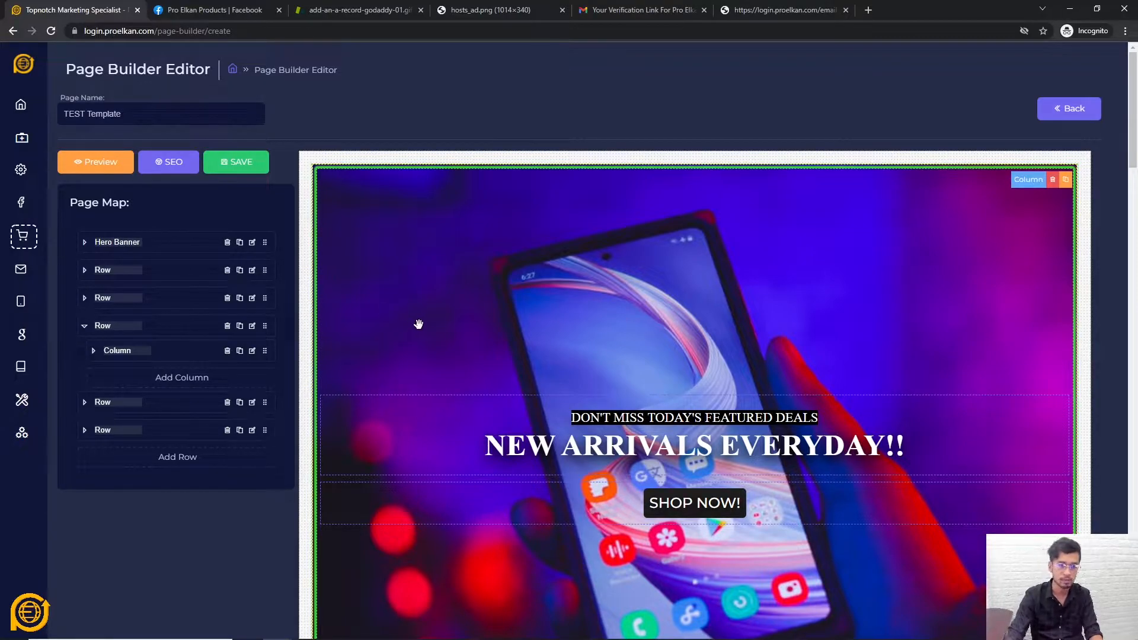
{"action": "scroll", "coordinate": [498, 322], "scroll_direction": "down", "scroll_amount": 5}
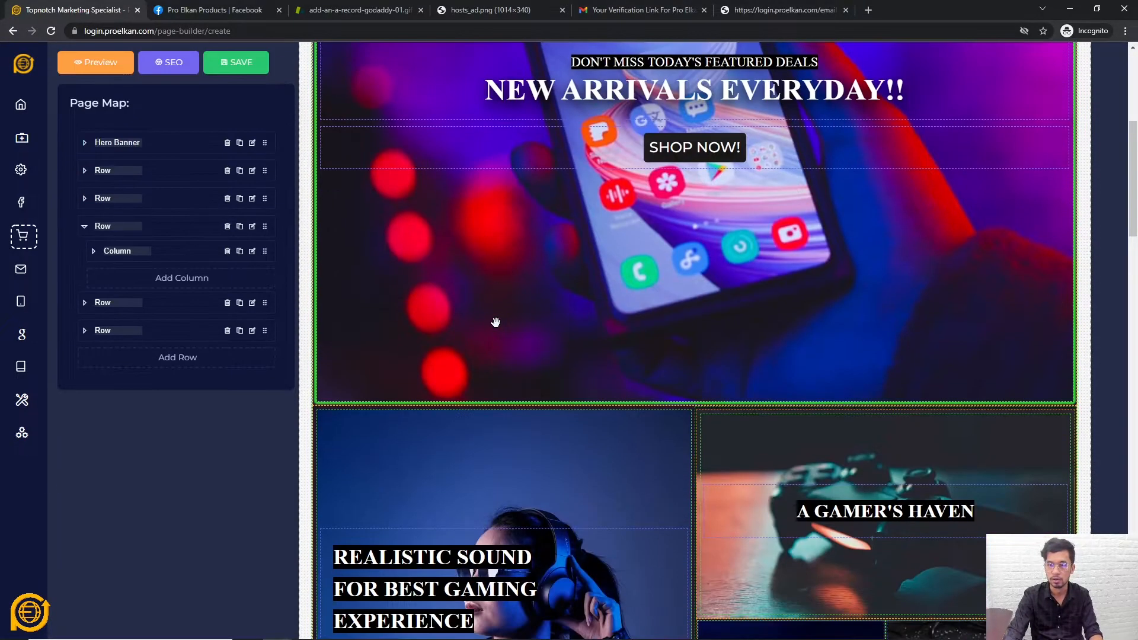
{"action": "scroll", "coordinate": [495, 321], "scroll_direction": "down", "scroll_amount": 15}
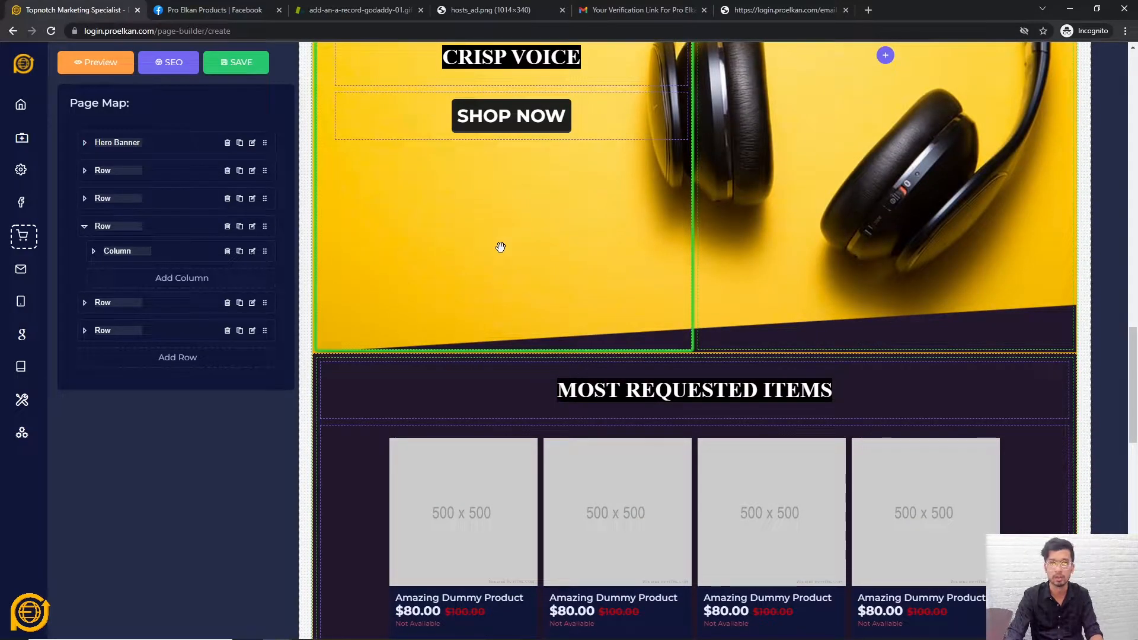
{"action": "left_click", "coordinate": [85, 226]}
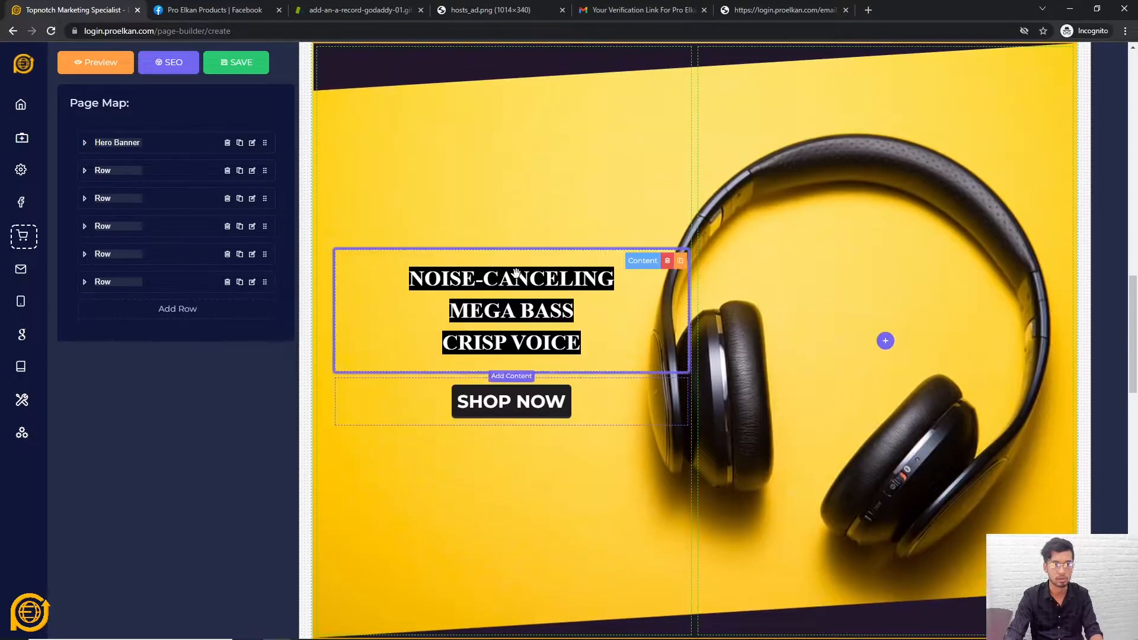
{"action": "scroll", "coordinate": [516, 273], "scroll_direction": "up", "scroll_amount": 10}
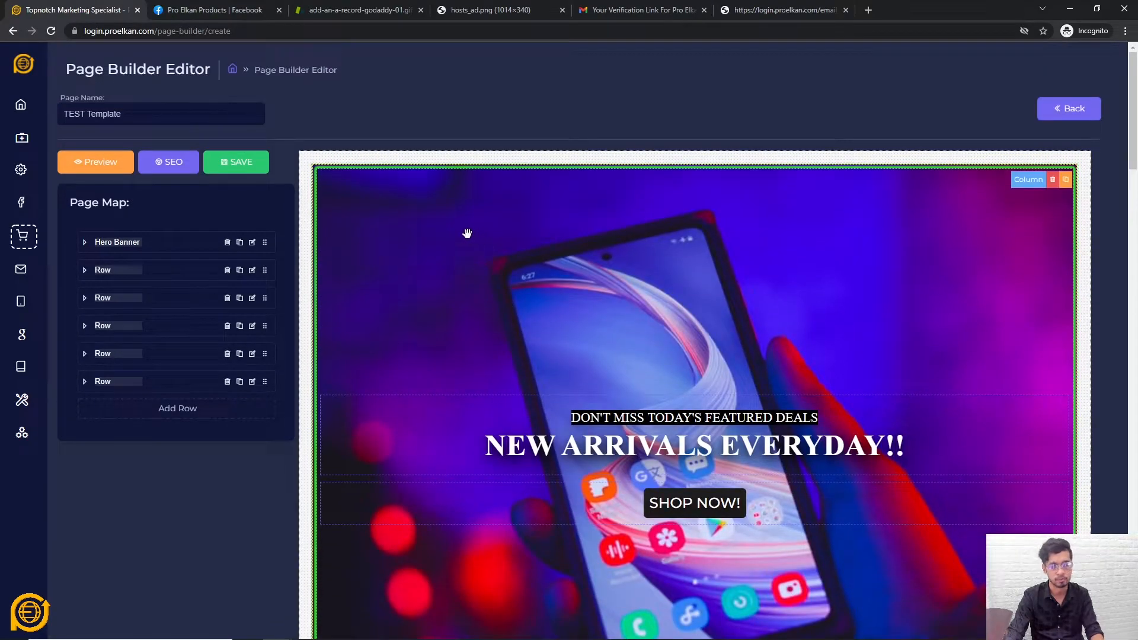
- Open the page's SEO settings and enter "books" as the ending of the SEO-friendly URL
{"action": "left_click", "coordinate": [172, 163]}
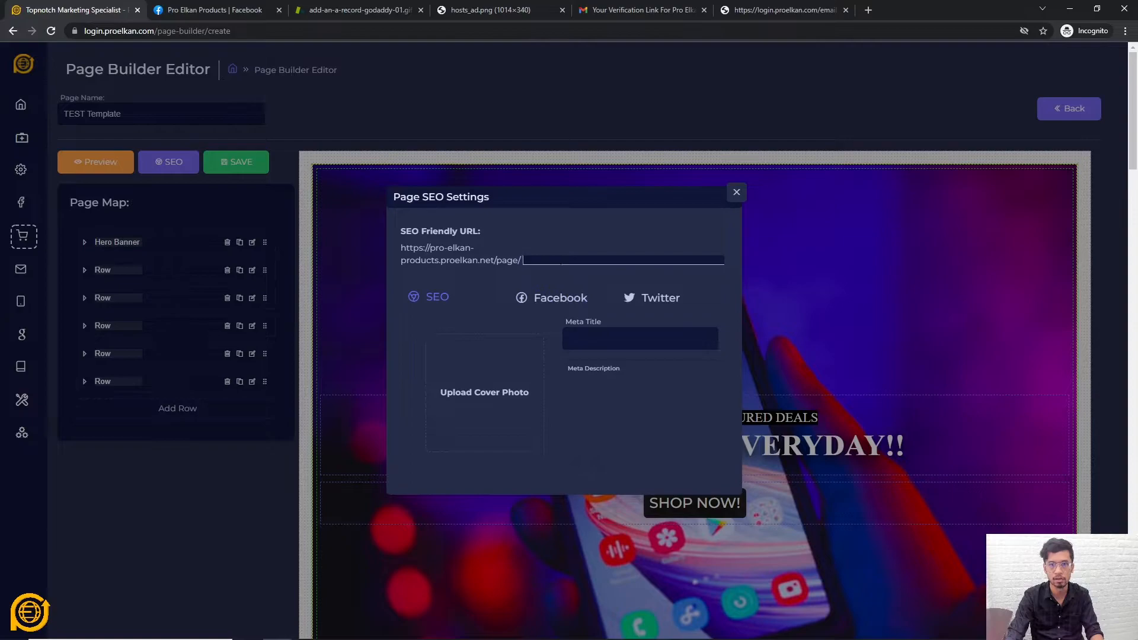
{"action": "left_click_drag", "start_coordinate": [401, 261], "coordinate": [520, 261]}
{"action": "left_click", "coordinate": [400, 254]}
{"action": "left_click_drag", "start_coordinate": [401, 261], "coordinate": [519, 261]}
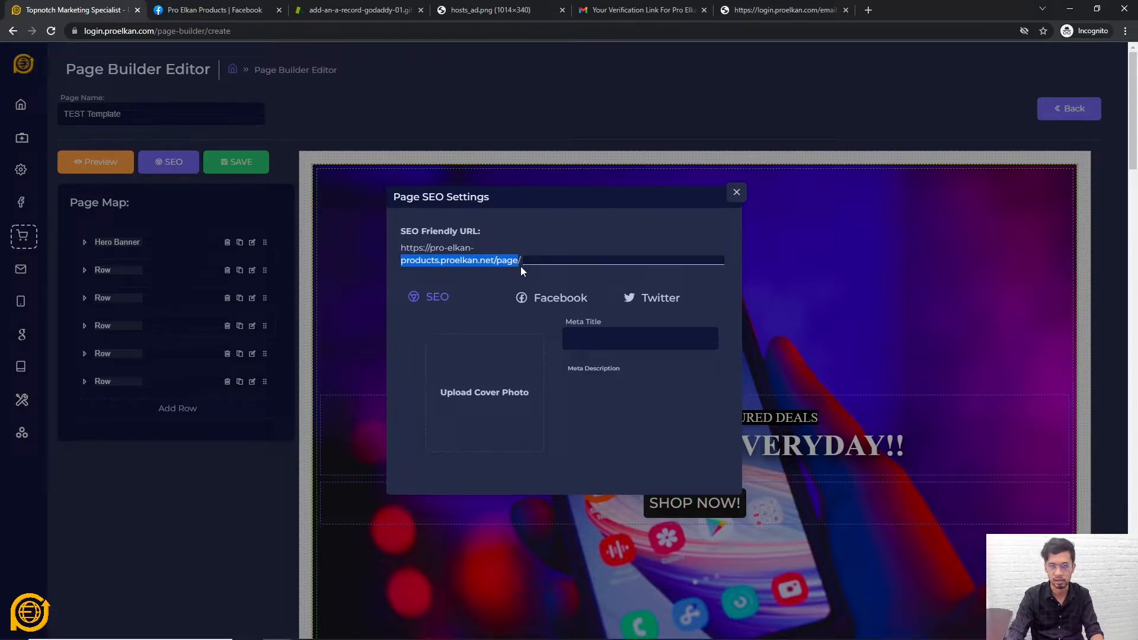
{"action": "left_click", "coordinate": [545, 264]}
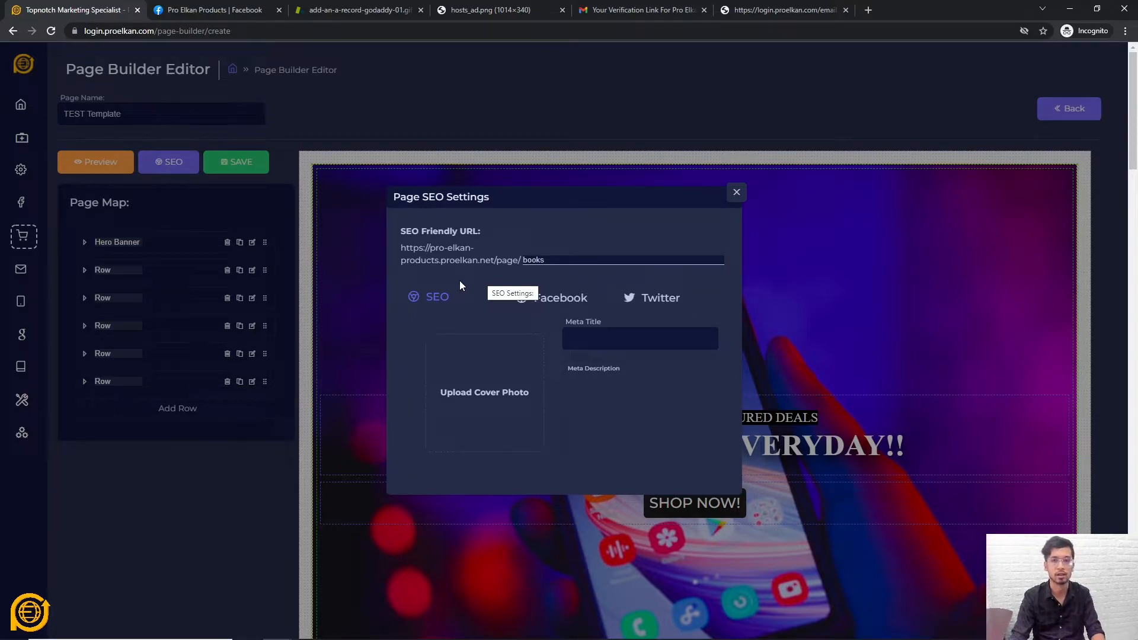
- Examine the page path and its "books" ending in the SEO-friendly URL, and close the SEO settings
{"action": "left_click_drag", "start_coordinate": [492, 260], "coordinate": [522, 261]}
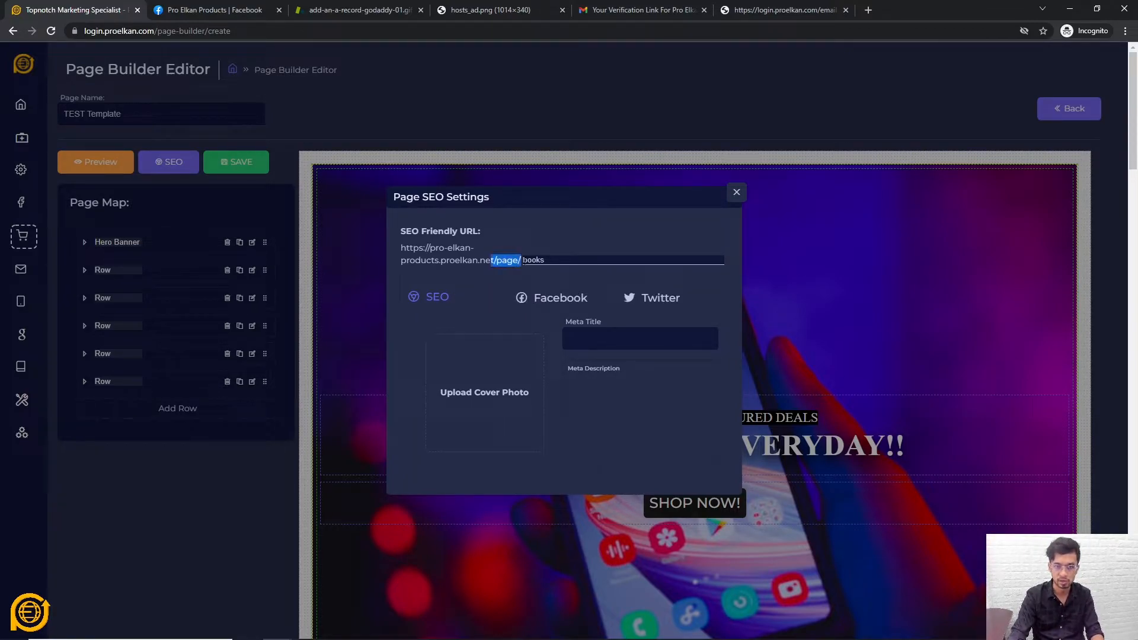
{"action": "left_click", "coordinate": [477, 279]}
{"action": "left_click_drag", "start_coordinate": [554, 260], "coordinate": [454, 258]}
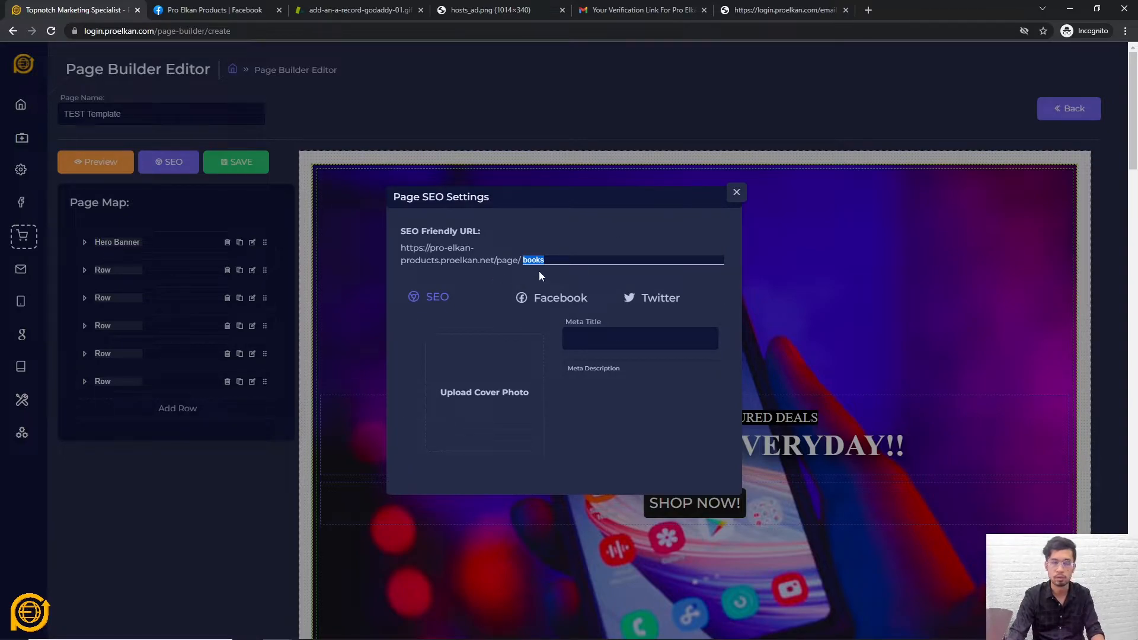
{"action": "left_click", "coordinate": [499, 277]}
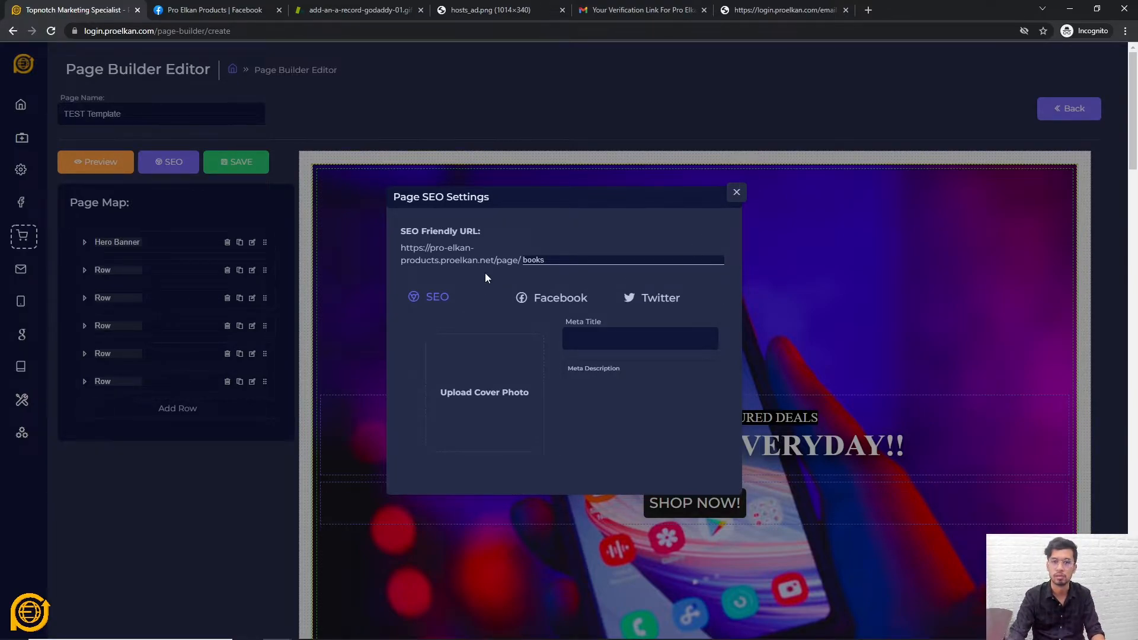
{"action": "left_click_drag", "start_coordinate": [495, 262], "coordinate": [522, 261]}
{"action": "left_click", "coordinate": [555, 261]}
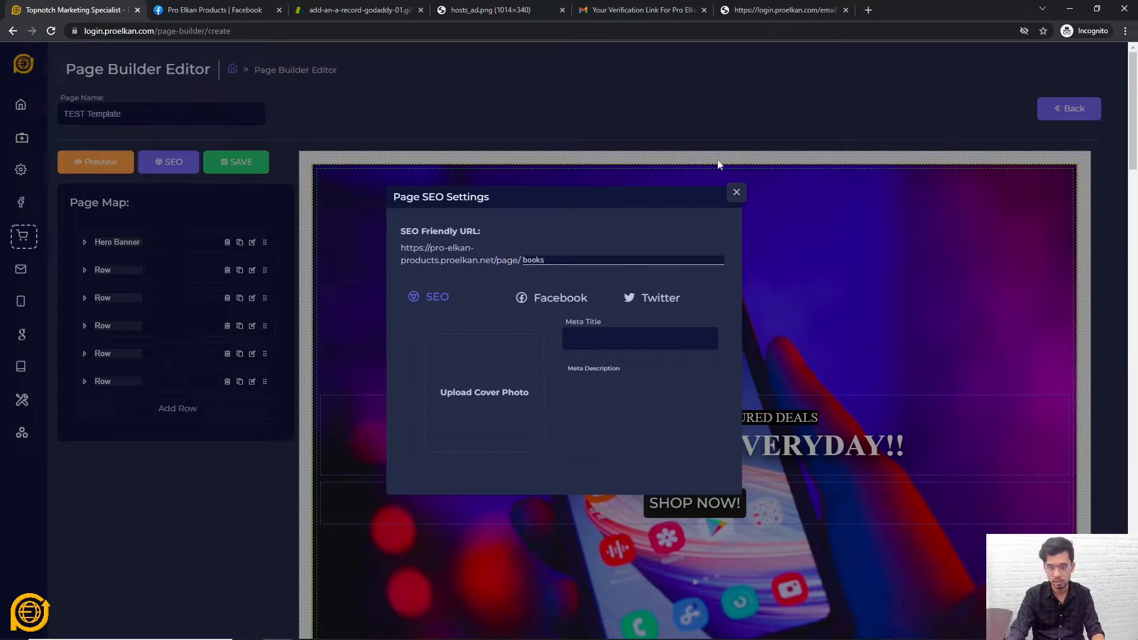
{"action": "double_click", "coordinate": [525, 261]}
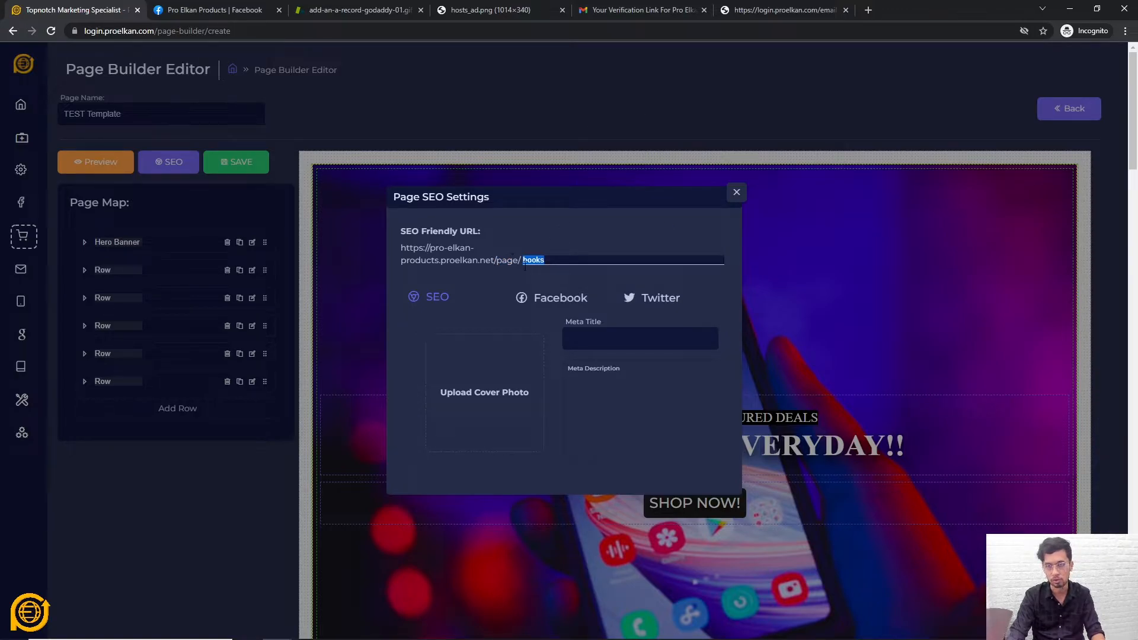
{"action": "left_click", "coordinate": [735, 194]}
- Review the page's product, headphone and gaming sections and return to the hero banner
{"action": "scroll", "coordinate": [634, 237], "scroll_direction": "down", "scroll_amount": 15}
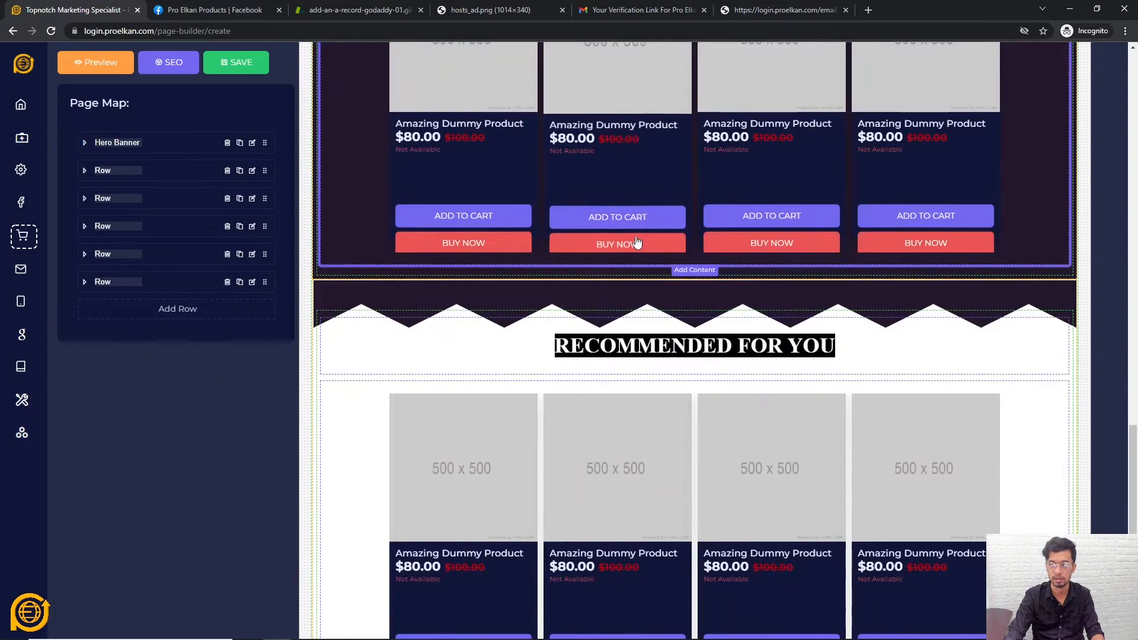
{"action": "scroll", "coordinate": [635, 240], "scroll_direction": "up", "scroll_amount": 15}
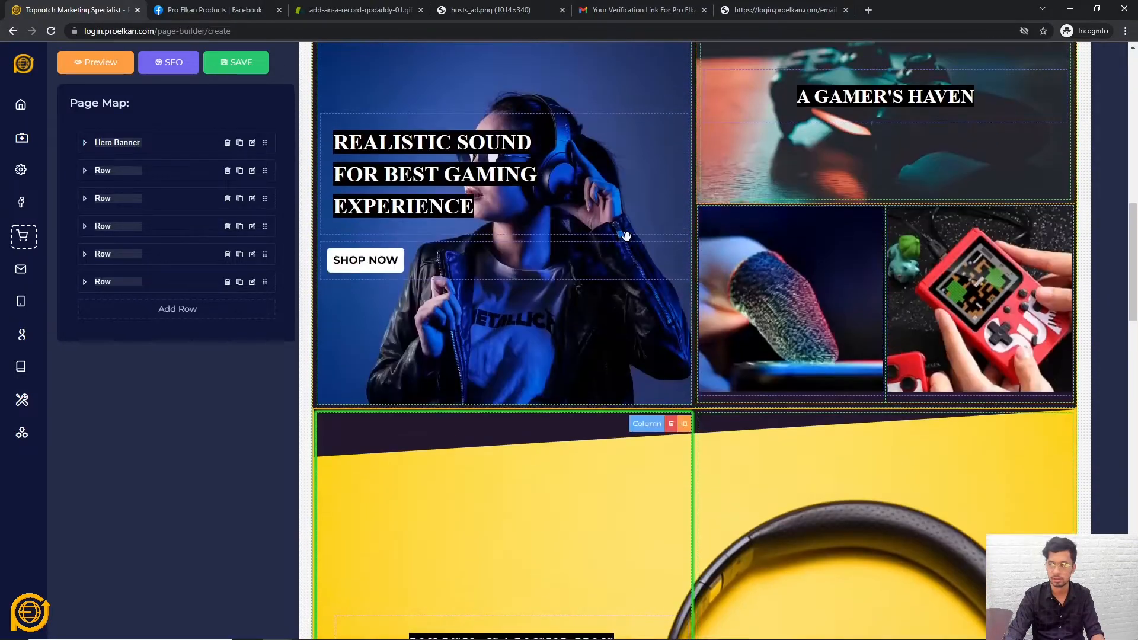
{"action": "scroll", "coordinate": [627, 237], "scroll_direction": "up", "scroll_amount": 8}
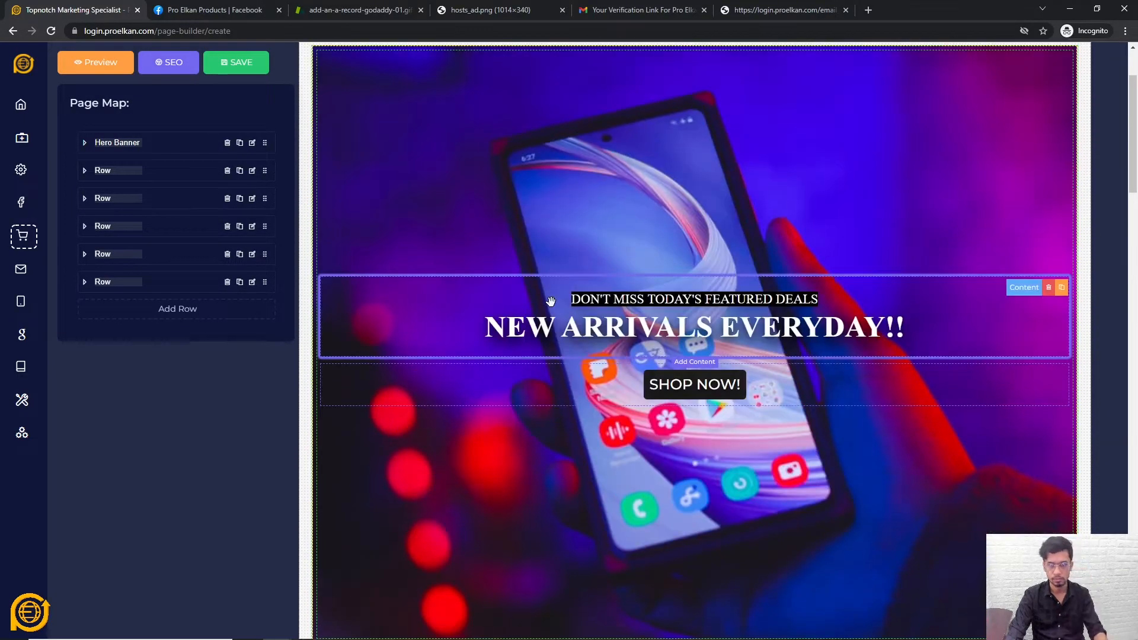
{"action": "scroll", "coordinate": [550, 302], "scroll_direction": "up", "scroll_amount": 2}
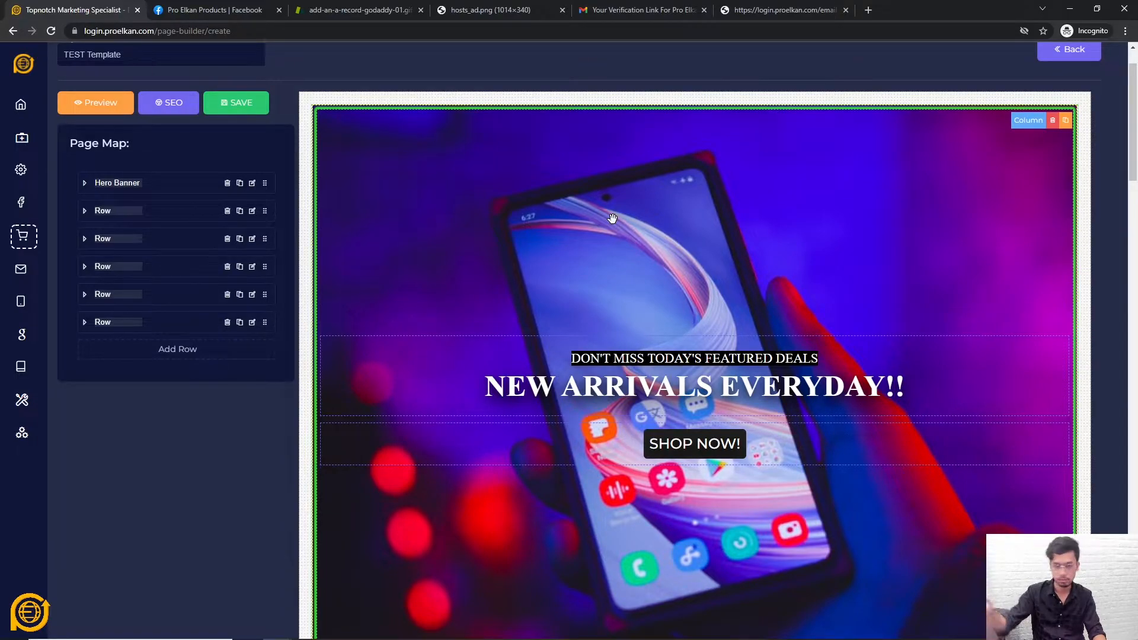
{"action": "scroll", "coordinate": [586, 327], "scroll_direction": "up", "scroll_amount": 1}
{"action": "scroll", "coordinate": [544, 332], "scroll_direction": "down", "scroll_amount": 20}
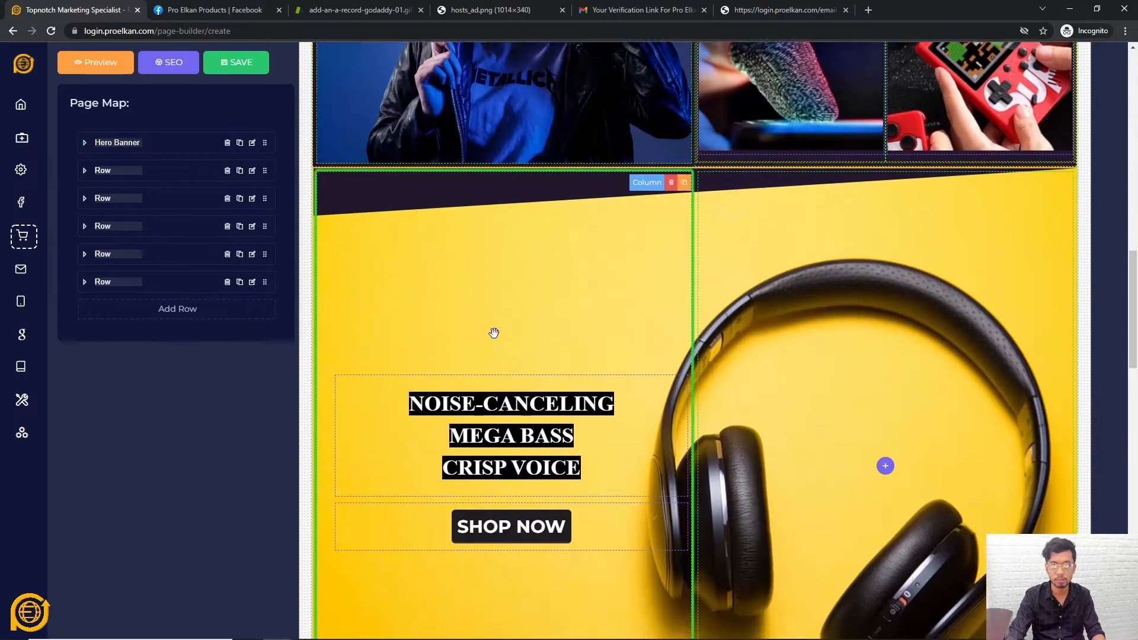
{"action": "scroll", "coordinate": [491, 329], "scroll_direction": "up", "scroll_amount": 12}
{"action": "scroll", "coordinate": [369, 252], "scroll_direction": "up", "scroll_amount": 8}
{"action": "scroll", "coordinate": [369, 252], "scroll_direction": "up", "scroll_amount": 1}
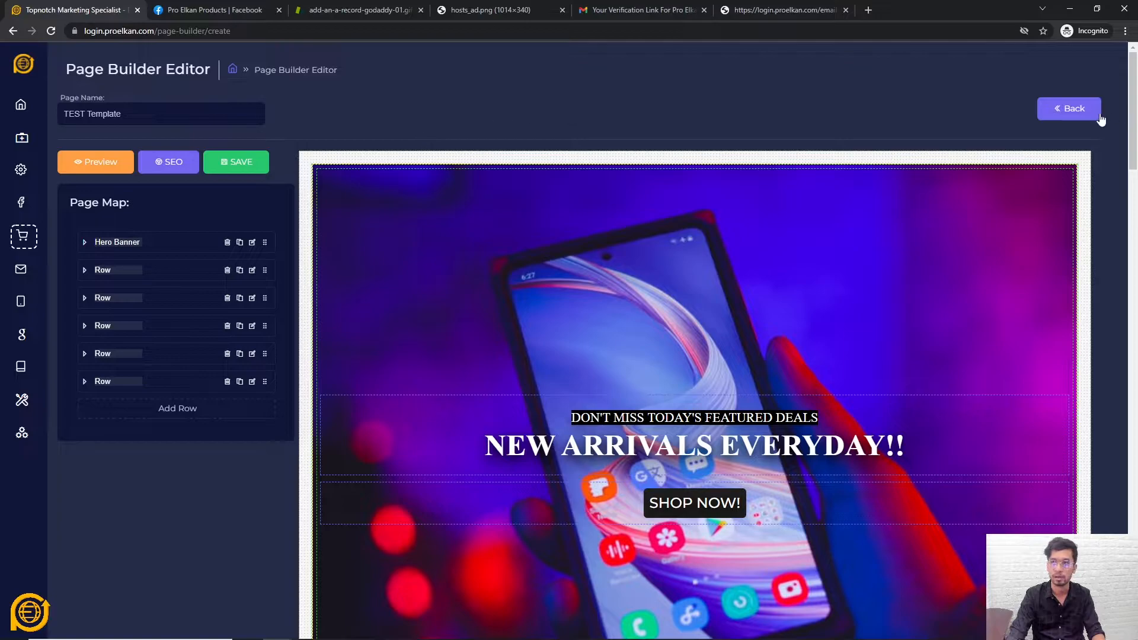
- Save the page and go to the main dashboard
{"action": "left_click", "coordinate": [236, 164]}
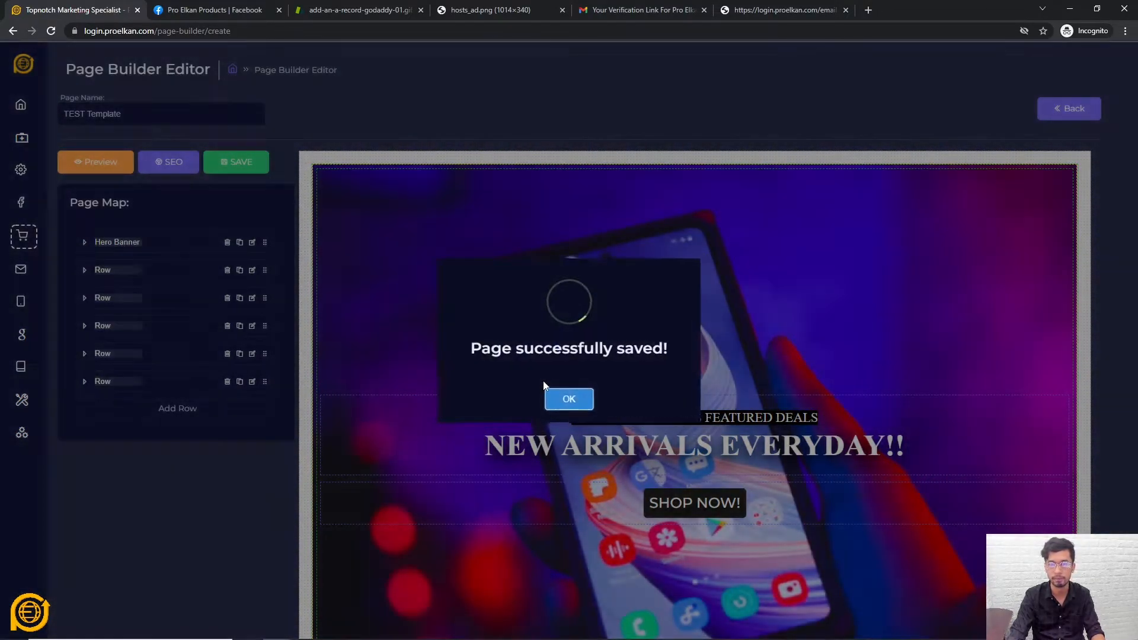
{"action": "left_click", "coordinate": [585, 403]}
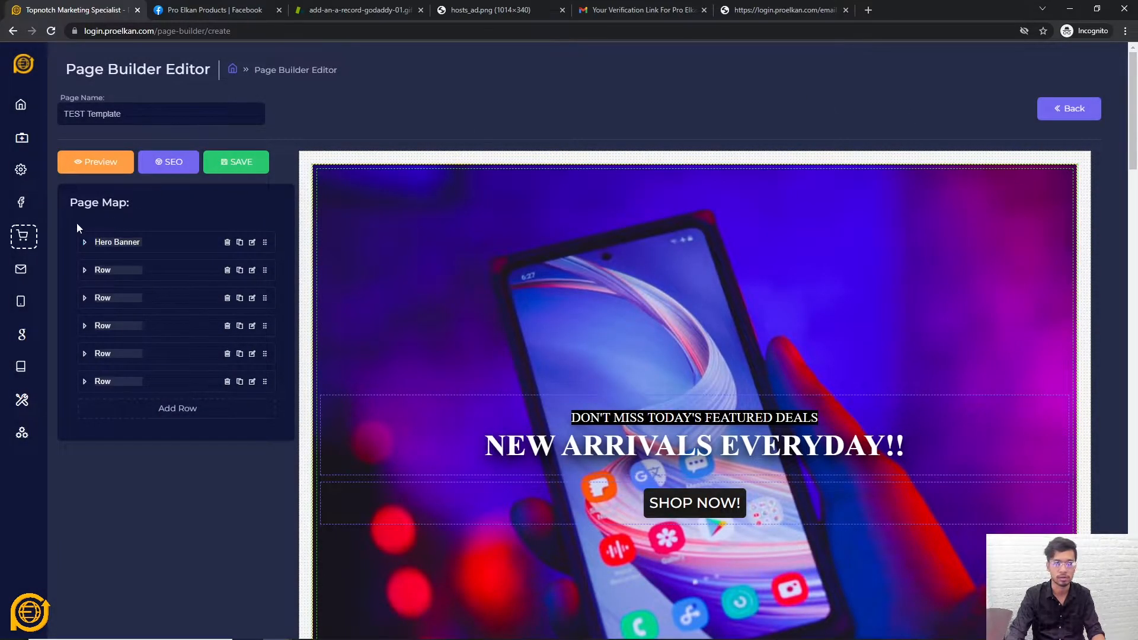
{"action": "mouse_move", "coordinate": [26, 102]}
{"action": "left_click", "coordinate": [59, 108]}
- Reload the dashboard and open the ecommerce Shop Designer
{"action": "right_click", "coordinate": [137, 183]}
{"action": "right_click", "coordinate": [186, 174]}
{"action": "left_click", "coordinate": [161, 192]}
{"action": "left_click", "coordinate": [51, 30]}
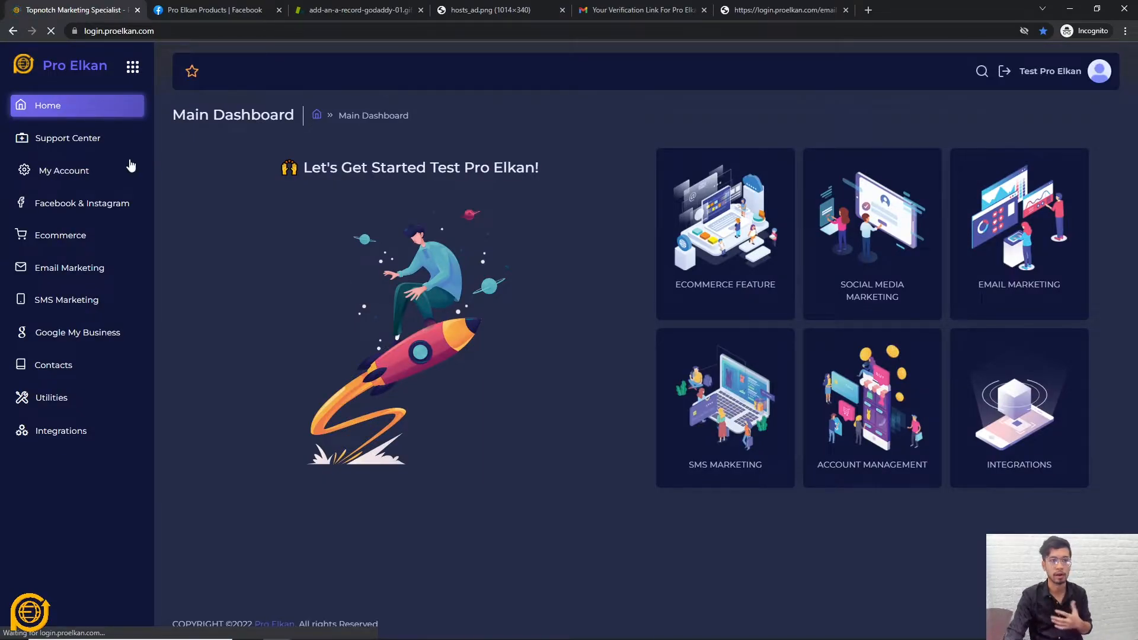
{"action": "left_click", "coordinate": [69, 237]}
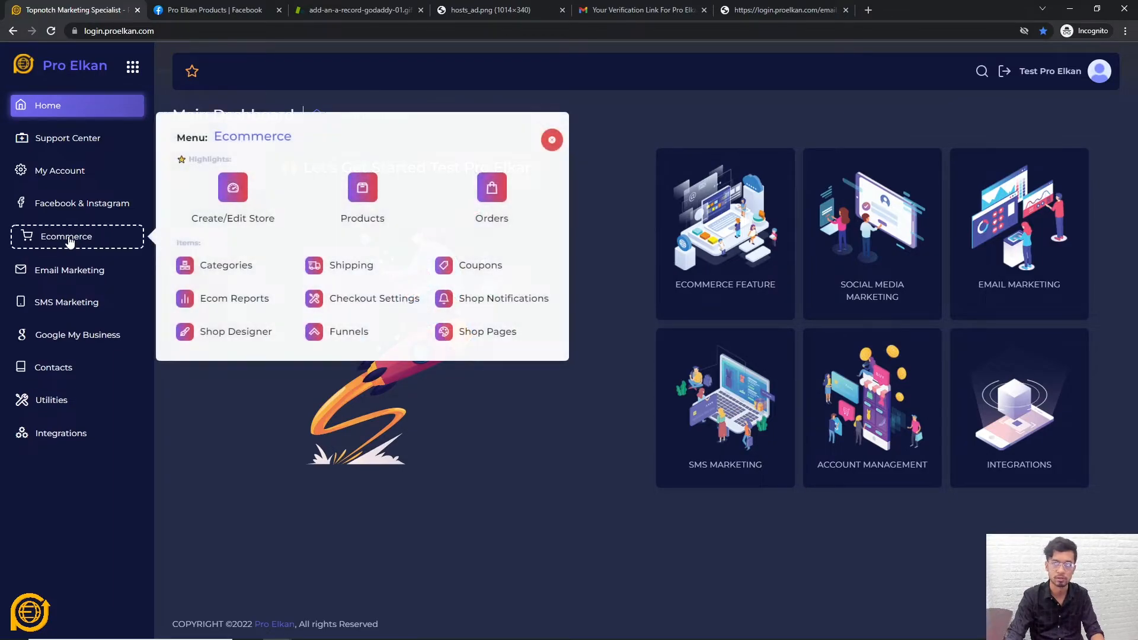
{"action": "left_click", "coordinate": [222, 336]}
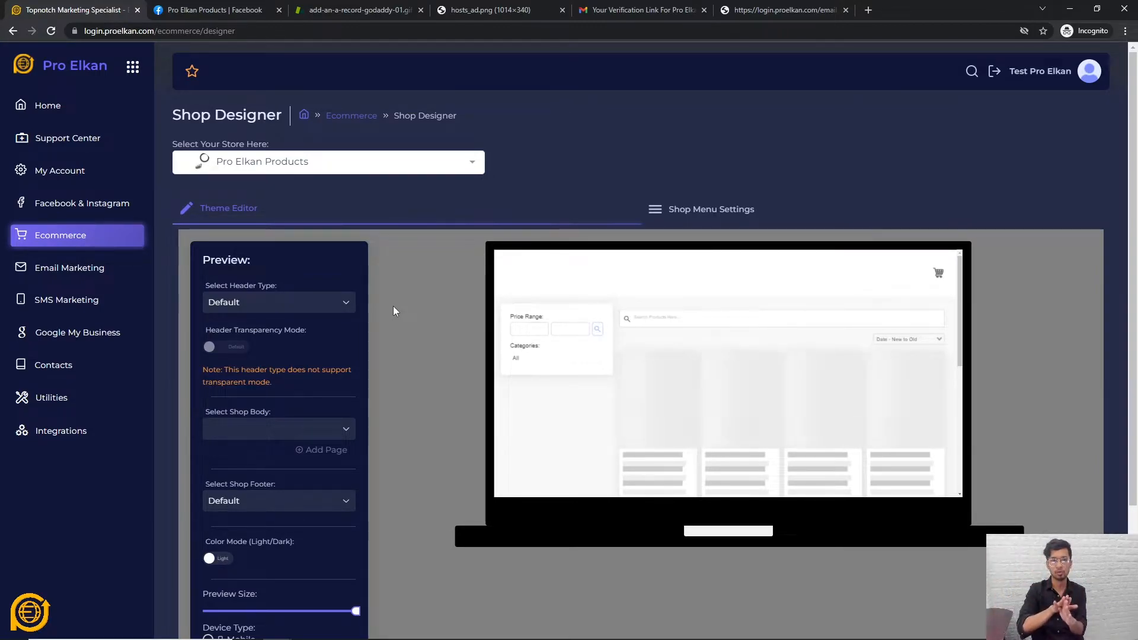
- Check the available shop body options for the store, reloading the Shop Designer to refresh them
{"action": "left_click", "coordinate": [288, 426]}
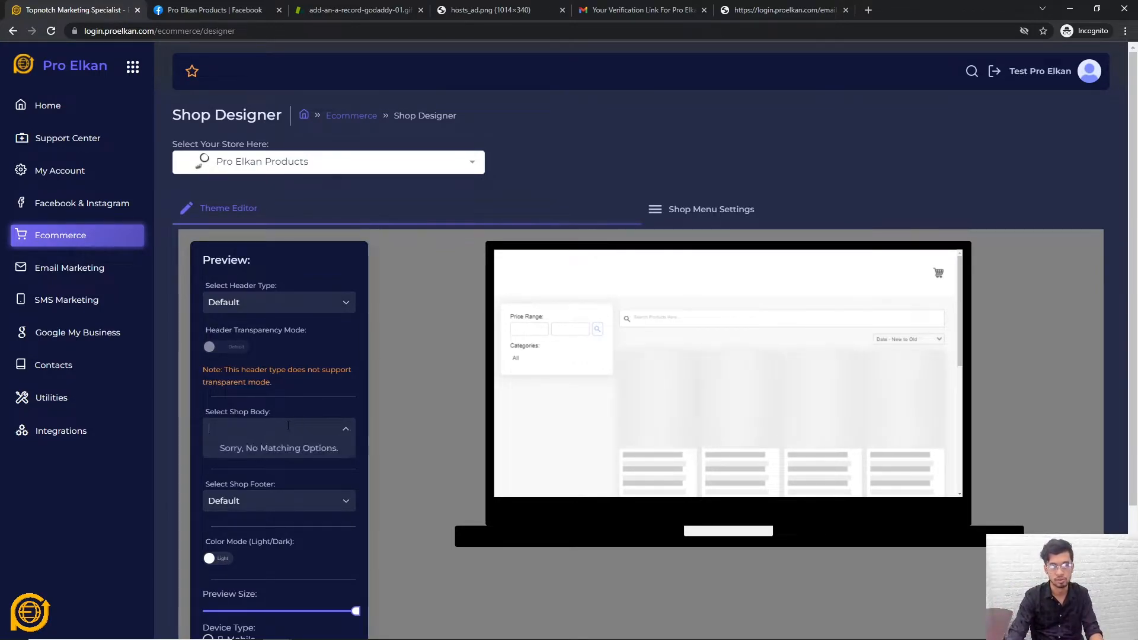
{"action": "left_click", "coordinate": [373, 413]}
{"action": "scroll", "coordinate": [329, 425], "scroll_direction": "down", "scroll_amount": 3}
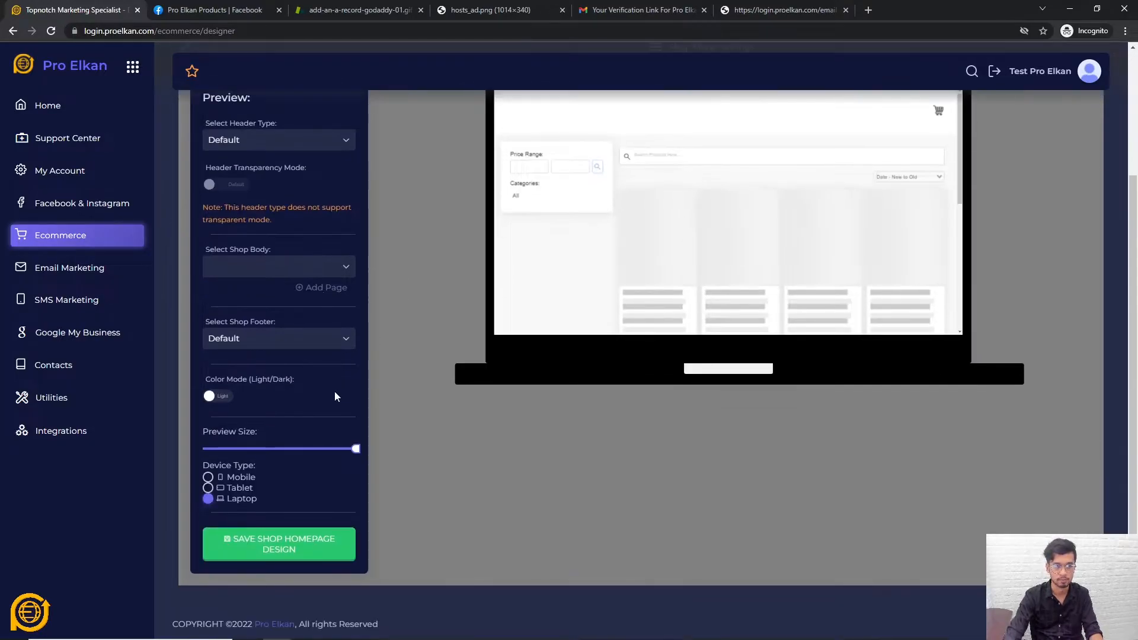
{"action": "left_click", "coordinate": [299, 332]}
{"action": "scroll", "coordinate": [356, 343], "scroll_direction": "up", "scroll_amount": 3}
{"action": "right_click", "coordinate": [418, 314]}
{"action": "left_click", "coordinate": [441, 355]}
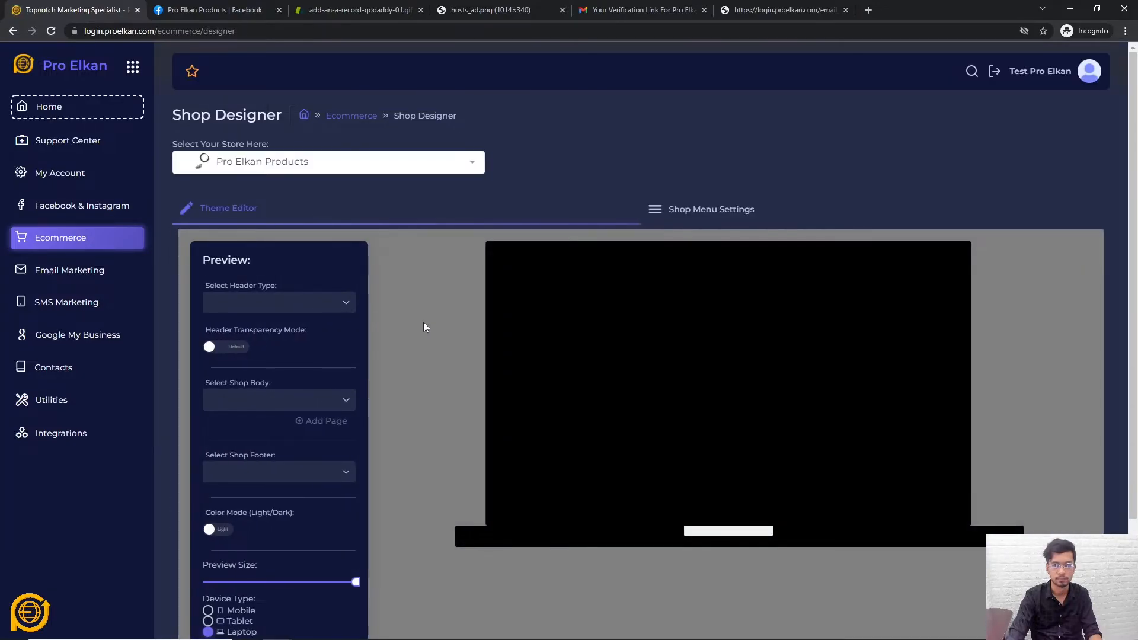
{"action": "left_click", "coordinate": [323, 402]}
{"action": "left_click", "coordinate": [401, 354]}
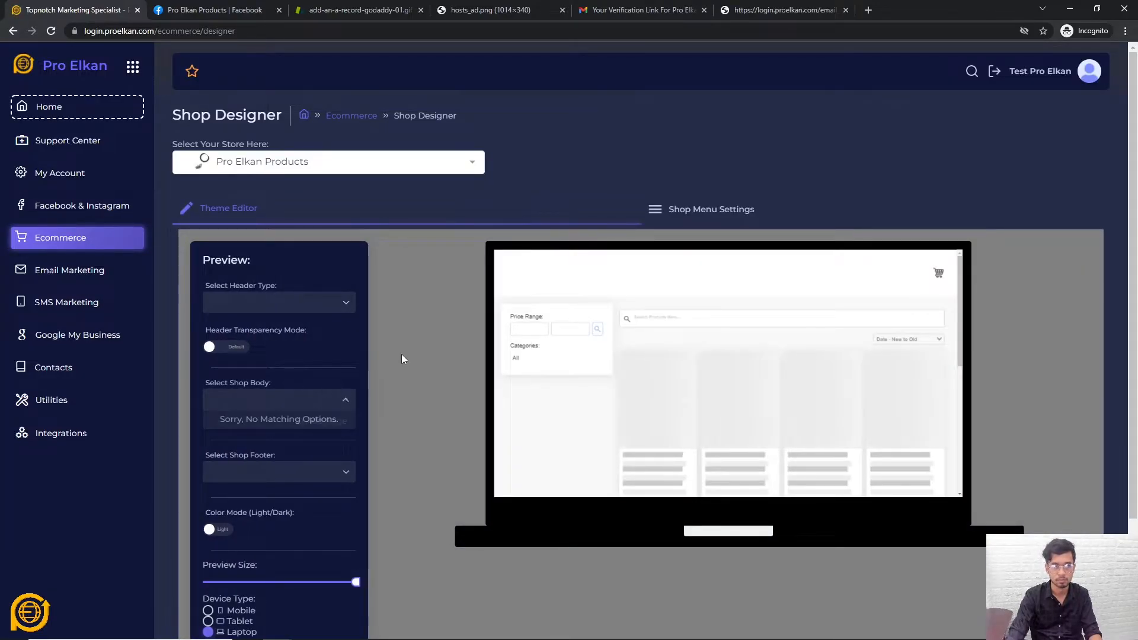
- Review the shop homepage preview from the hero banner down to the gaming section and footer
{"action": "left_click", "coordinate": [108, 245]}
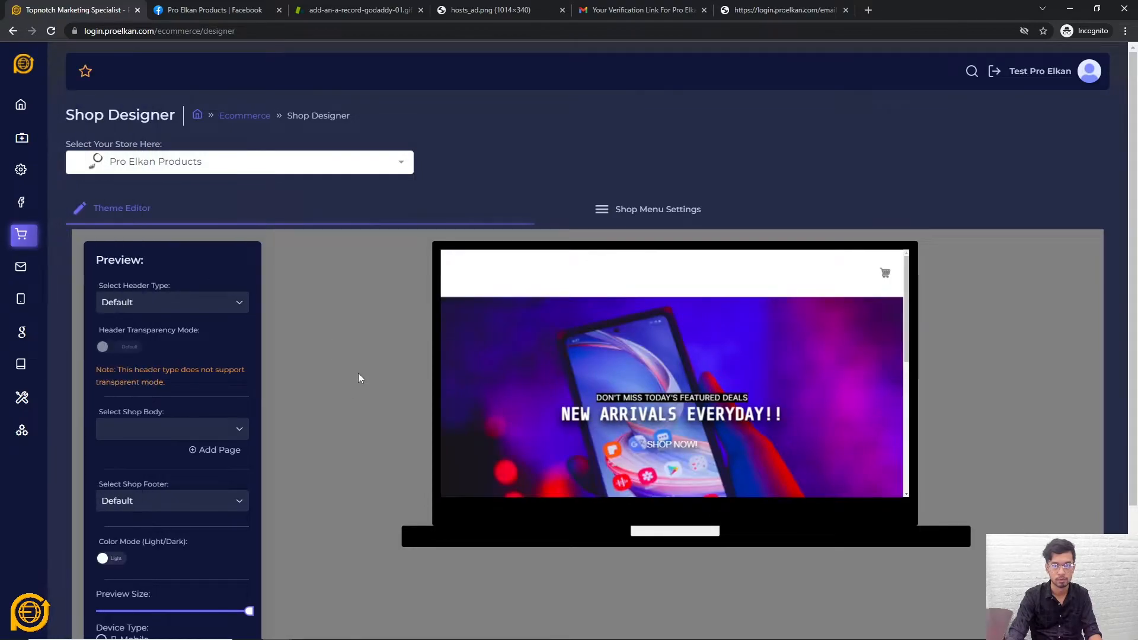
{"action": "scroll", "coordinate": [593, 333], "scroll_direction": "down", "scroll_amount": 8}
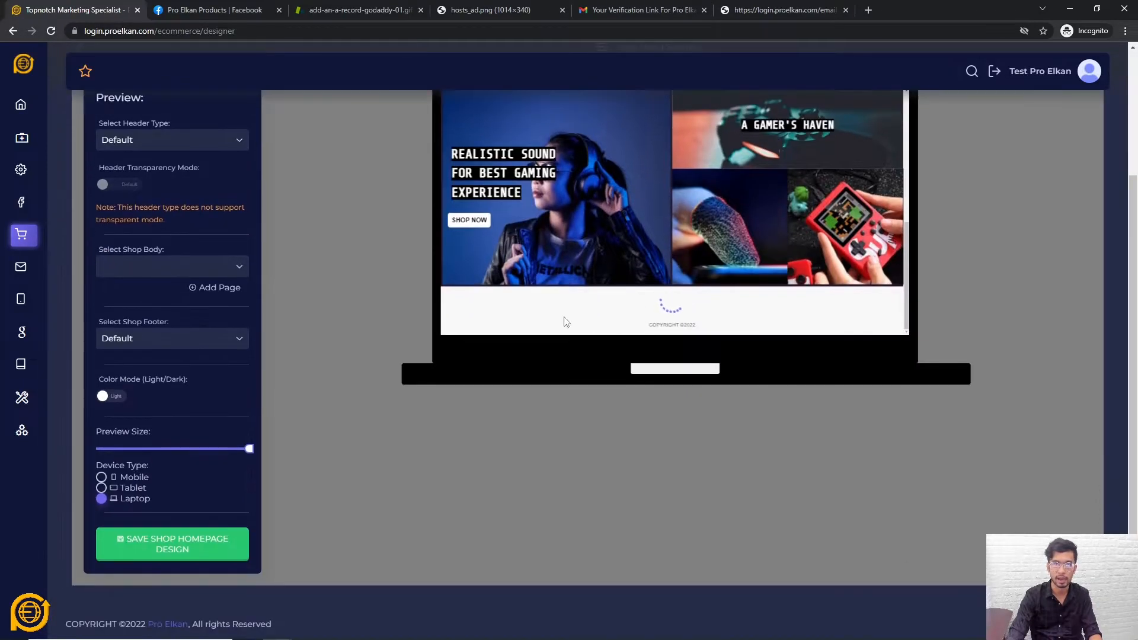
{"action": "scroll", "coordinate": [341, 310], "scroll_direction": "up", "scroll_amount": 3}
{"action": "scroll", "coordinate": [642, 380], "scroll_direction": "up", "scroll_amount": 5}
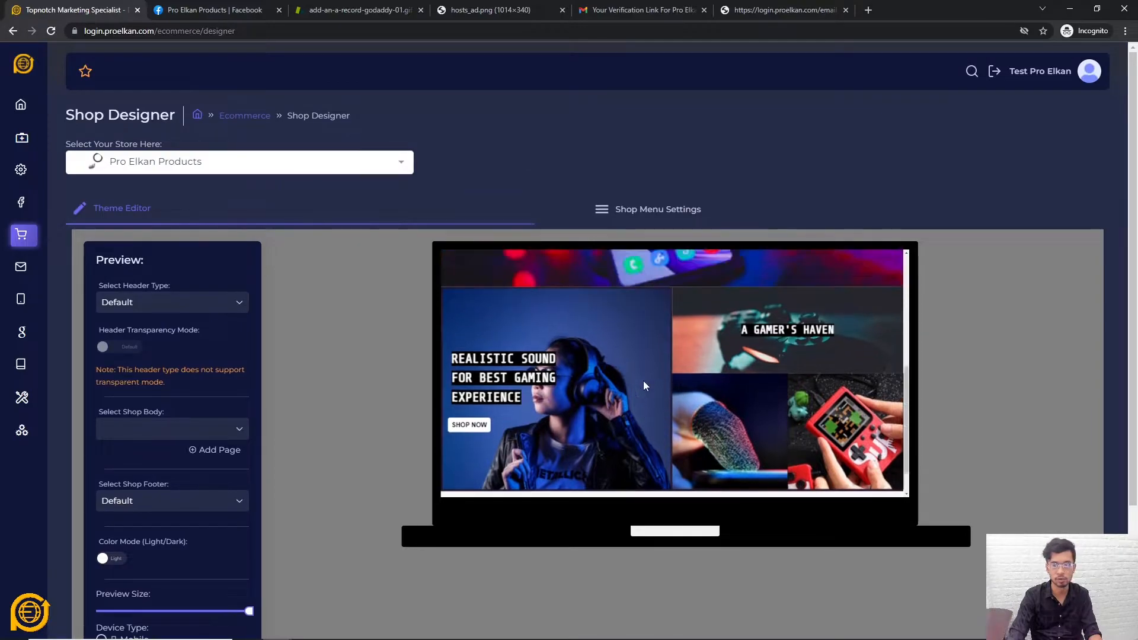
{"action": "scroll", "coordinate": [643, 381], "scroll_direction": "up", "scroll_amount": 1}
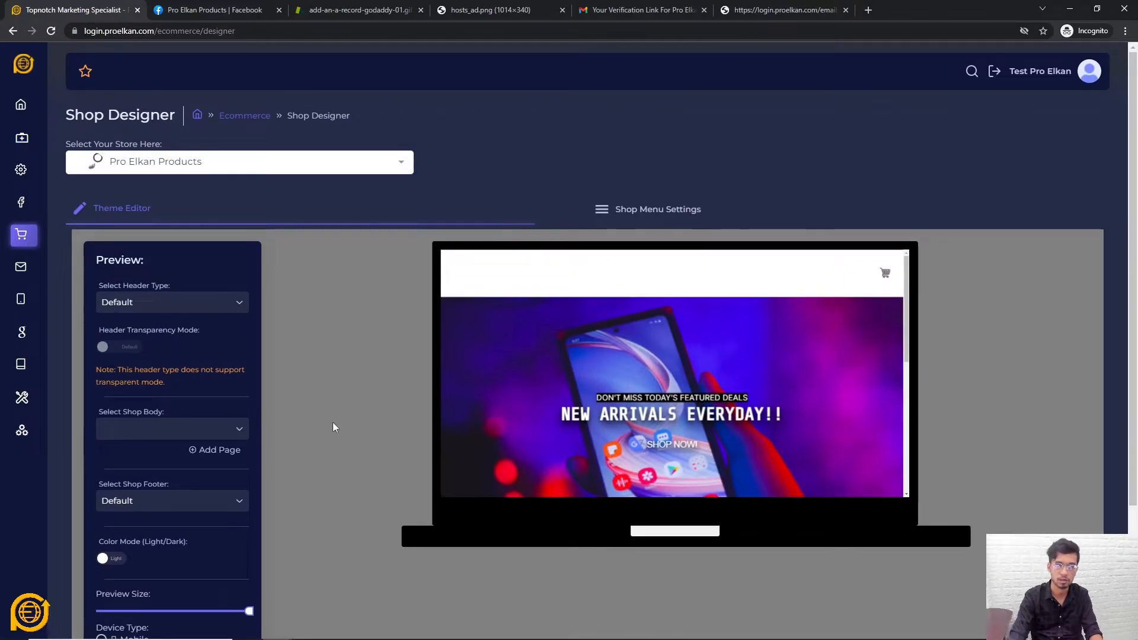
- Choose TEST Template as the shop body of the homepage design
{"action": "left_click", "coordinate": [210, 431]}
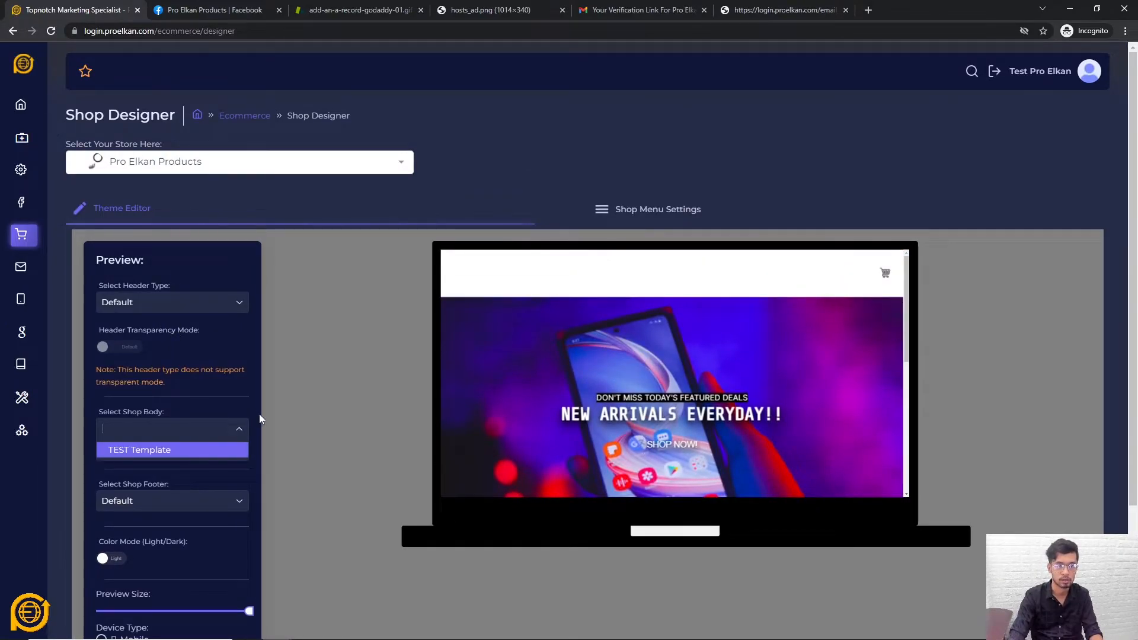
{"action": "left_click", "coordinate": [146, 451]}
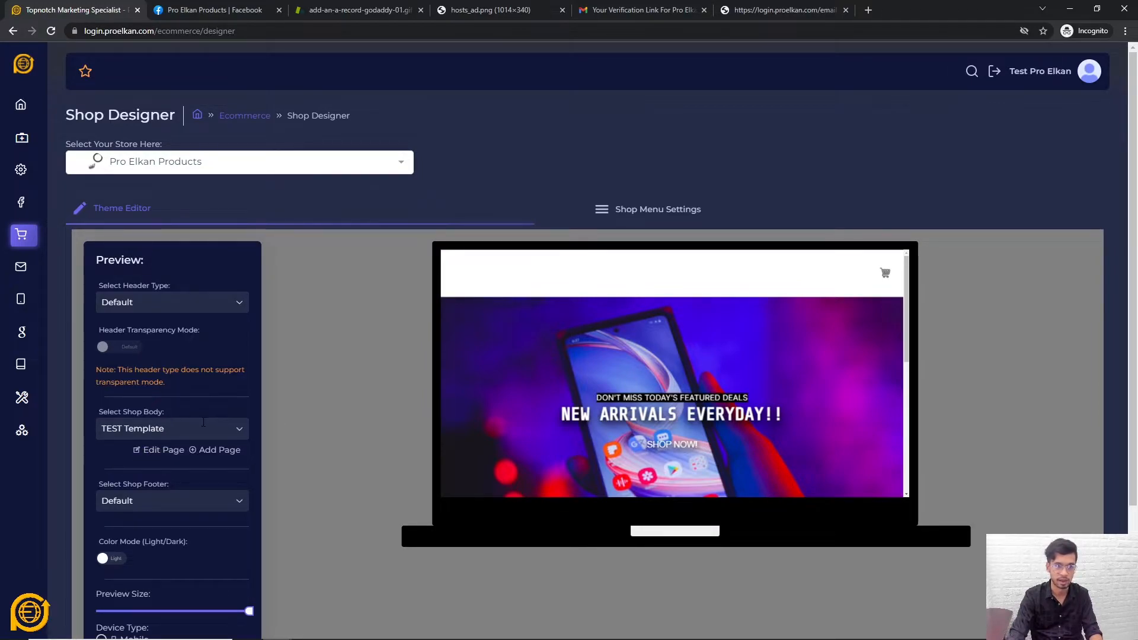
{"action": "scroll", "coordinate": [190, 415], "scroll_direction": "down", "scroll_amount": 3}
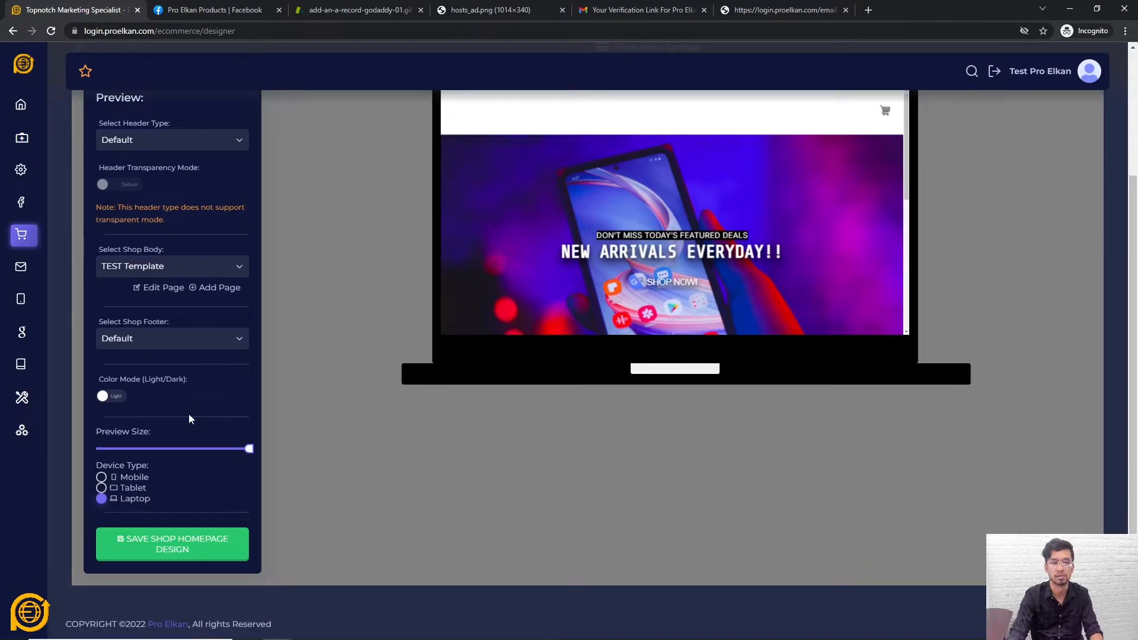
- Add the Home page to the shop's header menu and return to the theme editor
{"action": "scroll", "coordinate": [188, 414], "scroll_direction": "up", "scroll_amount": 3}
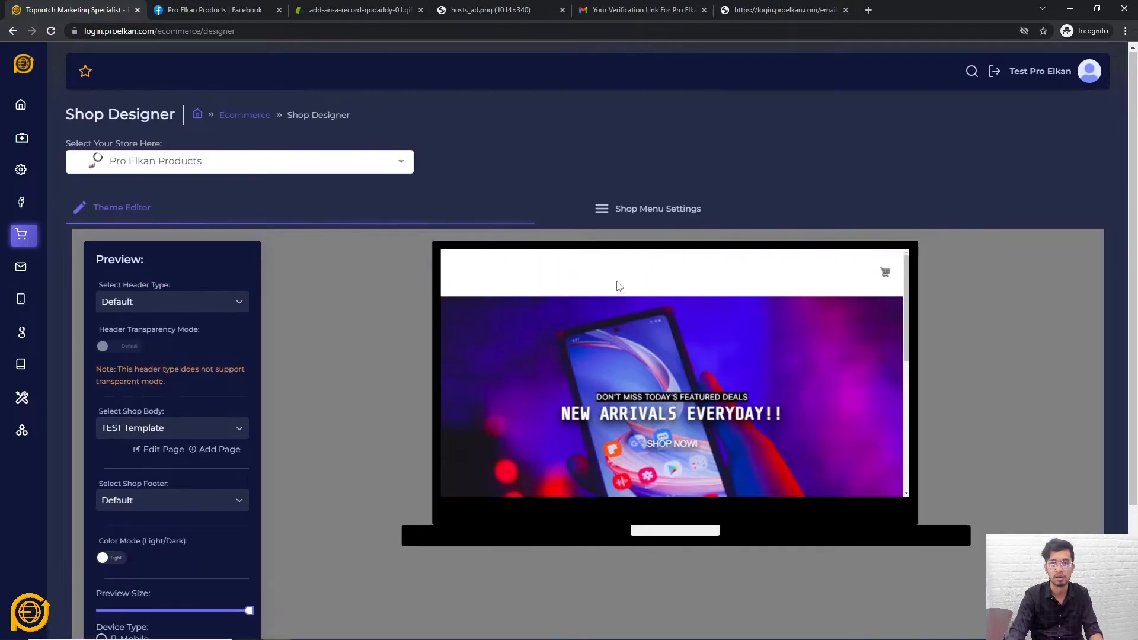
{"action": "left_click", "coordinate": [660, 214]}
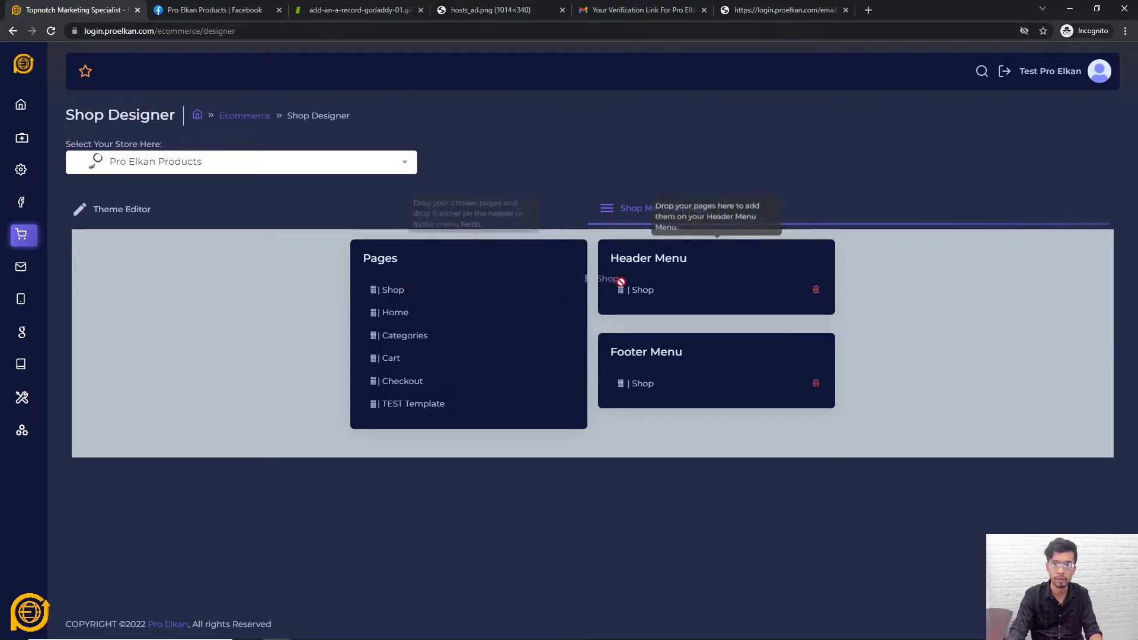
{"action": "left_click_drag", "start_coordinate": [411, 312], "coordinate": [630, 291]}
{"action": "left_click", "coordinate": [160, 213]}
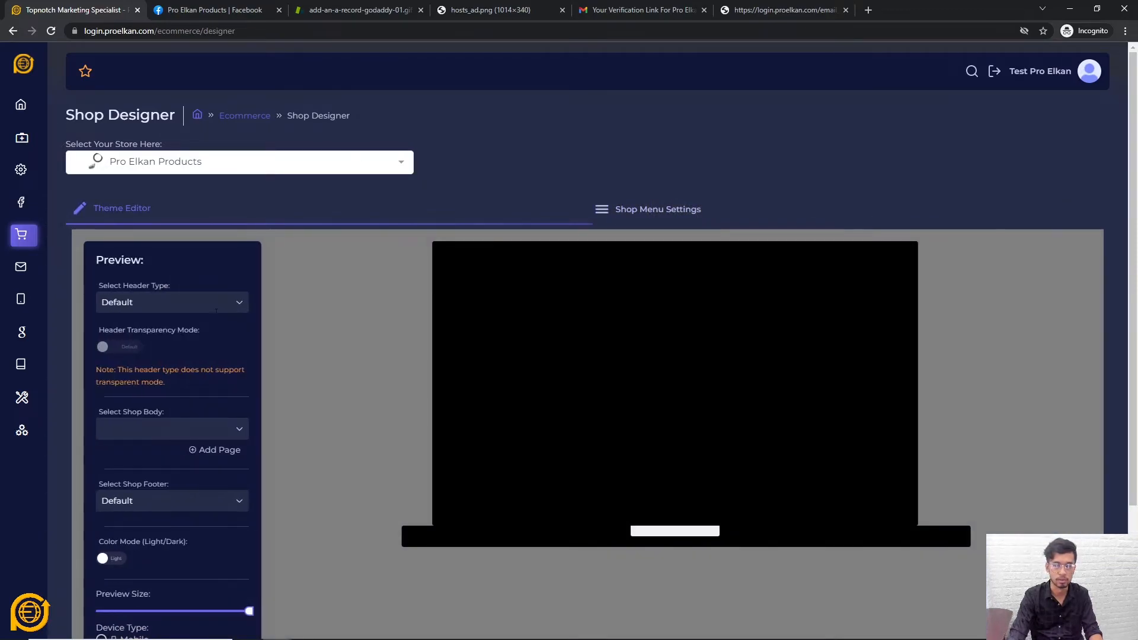
- Switch the shop homepage's color mode to Dark
{"action": "scroll", "coordinate": [218, 419], "scroll_direction": "down", "scroll_amount": 2}
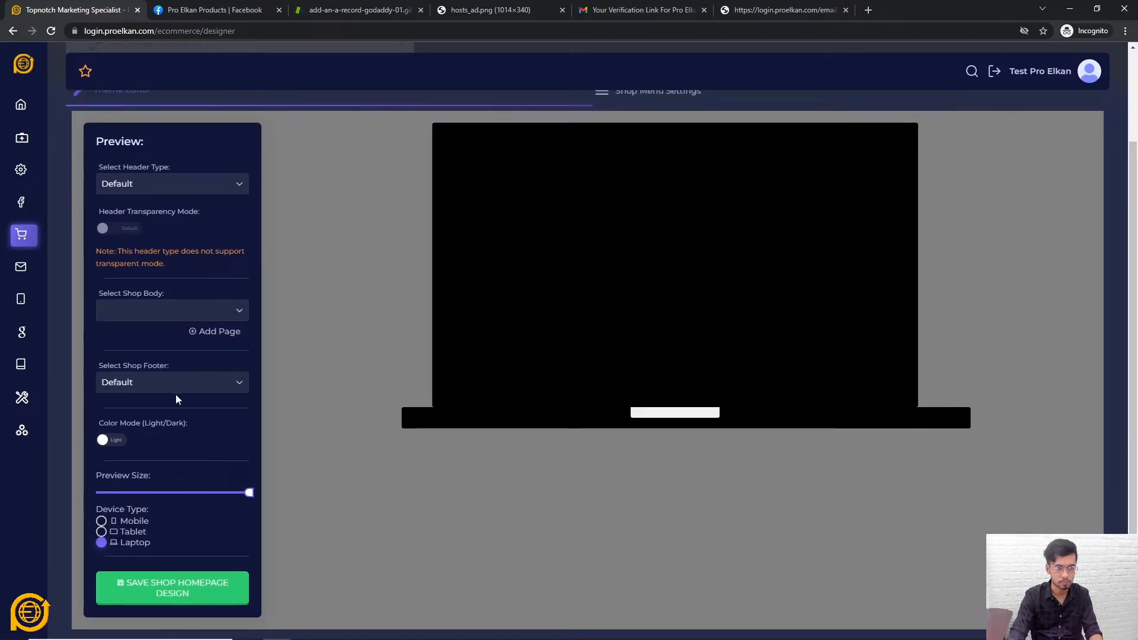
{"action": "scroll", "coordinate": [176, 399], "scroll_direction": "up", "scroll_amount": 2}
{"action": "left_click", "coordinate": [116, 559]}
{"action": "scroll", "coordinate": [687, 415], "scroll_direction": "up", "scroll_amount": 3}
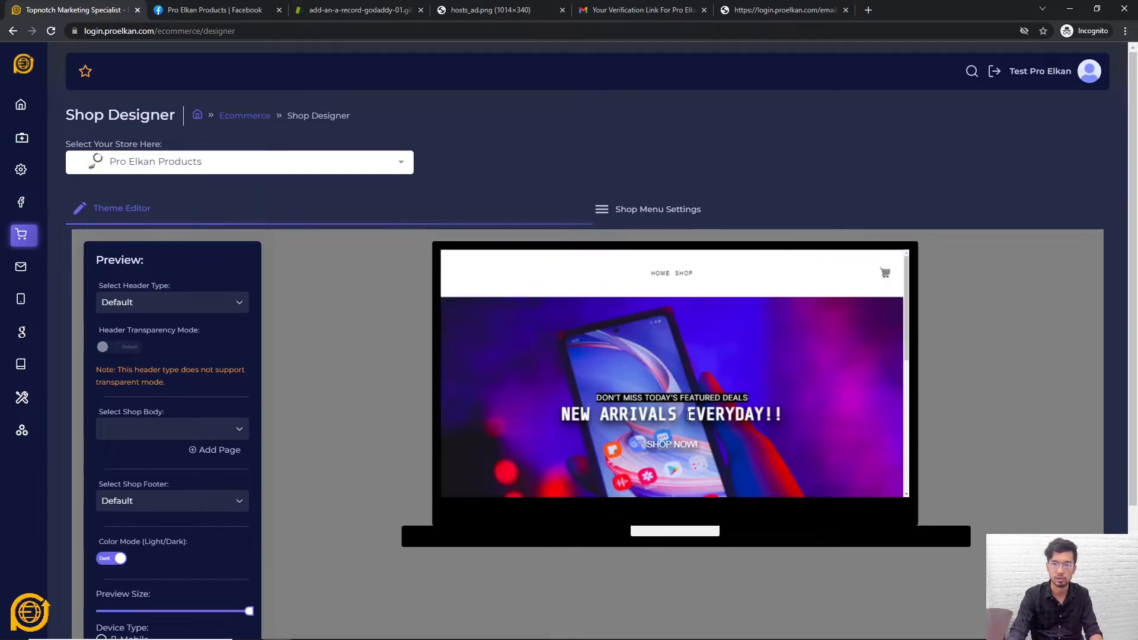
- Preview the shop homepage on the tablet and mobile device types, examining it from the hero banner to the footer
{"action": "scroll", "coordinate": [167, 540], "scroll_direction": "down", "scroll_amount": 3}
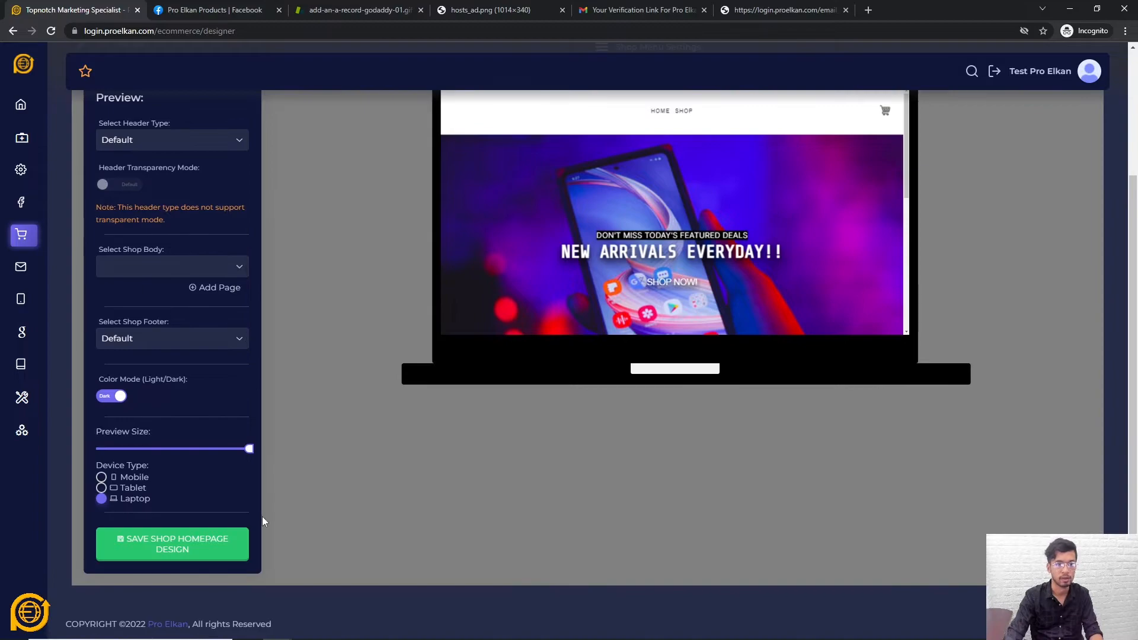
{"action": "left_click", "coordinate": [102, 489]}
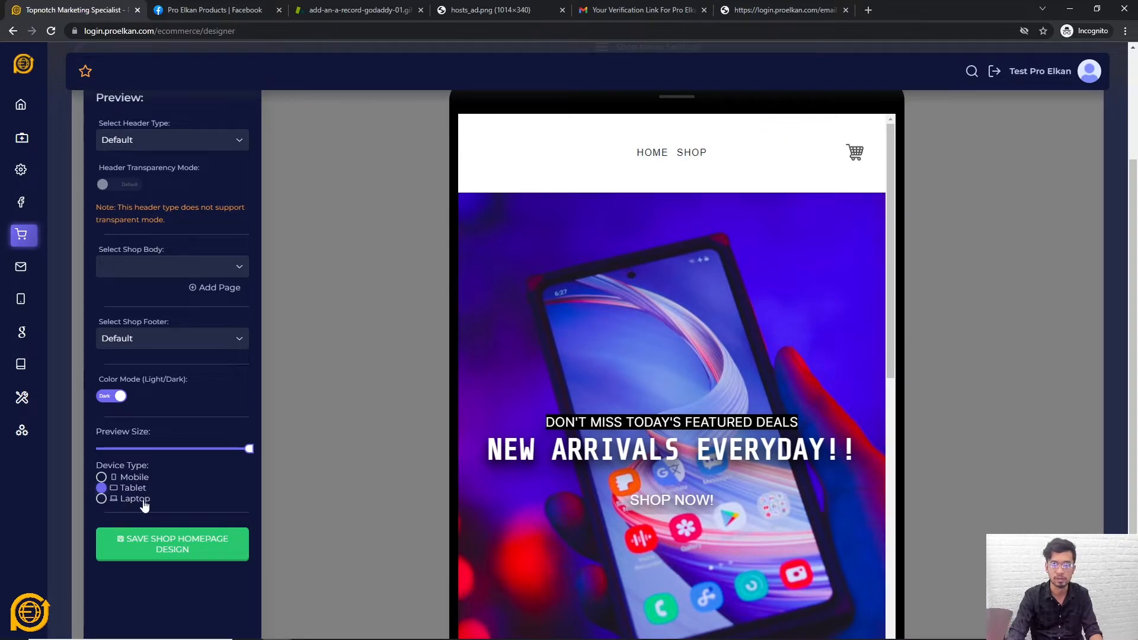
{"action": "scroll", "coordinate": [795, 315], "scroll_direction": "down", "scroll_amount": 10}
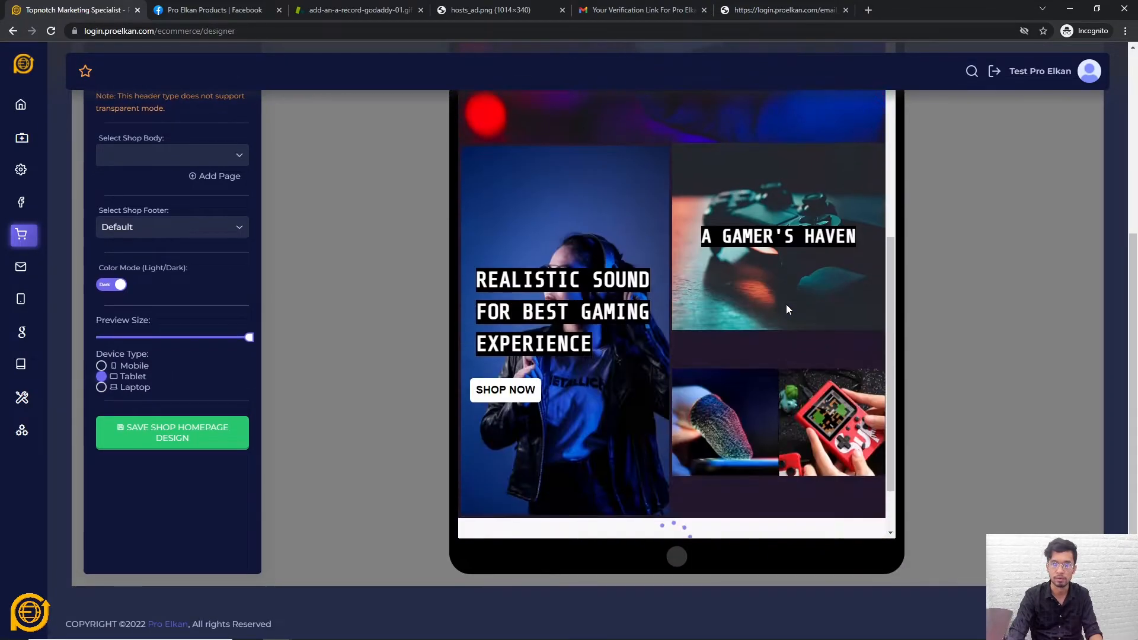
{"action": "scroll", "coordinate": [783, 299], "scroll_direction": "up", "scroll_amount": 10}
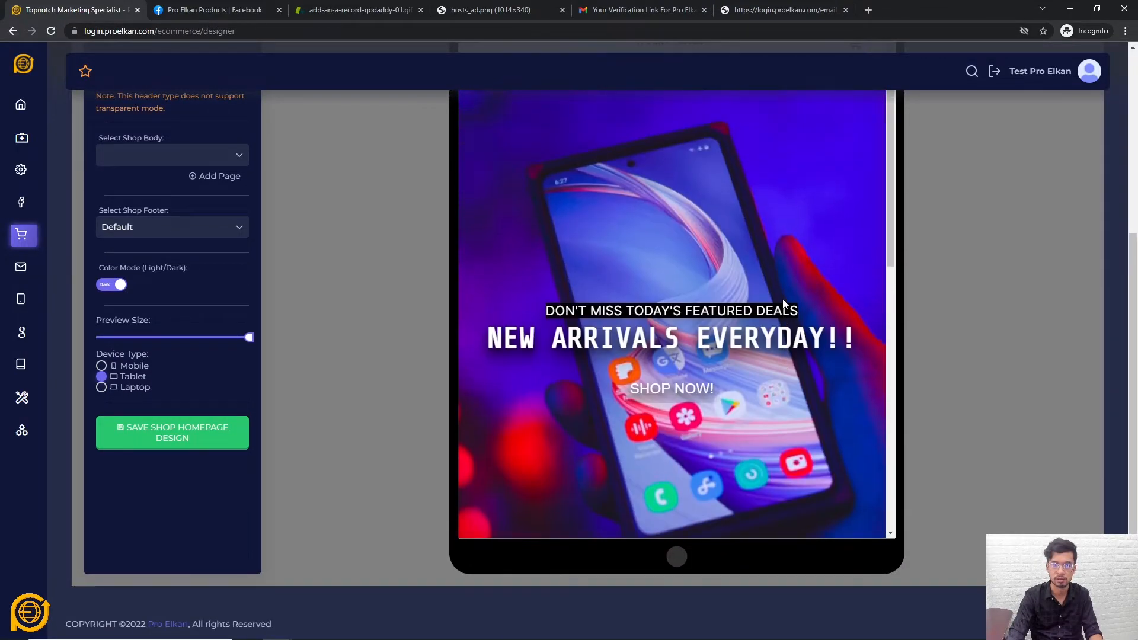
{"action": "left_click", "coordinate": [134, 366]}
{"action": "scroll", "coordinate": [728, 330], "scroll_direction": "up", "scroll_amount": 3}
{"action": "scroll", "coordinate": [711, 415], "scroll_direction": "down", "scroll_amount": 8}
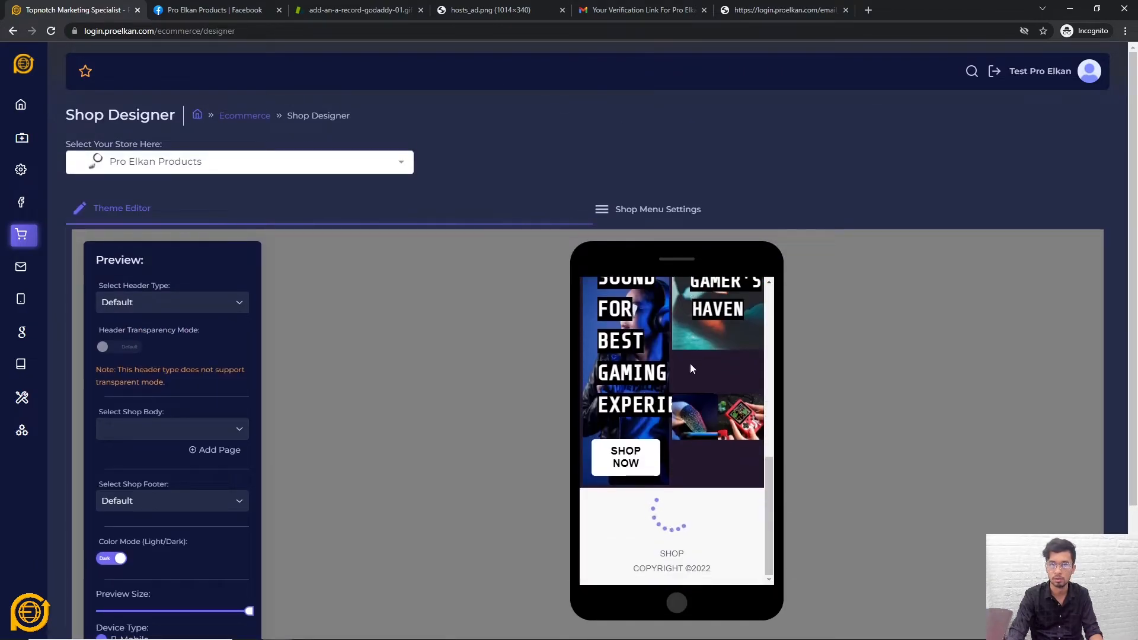
{"action": "scroll", "coordinate": [706, 434], "scroll_direction": "up", "scroll_amount": 3}
{"action": "scroll", "coordinate": [678, 401], "scroll_direction": "down", "scroll_amount": 3}
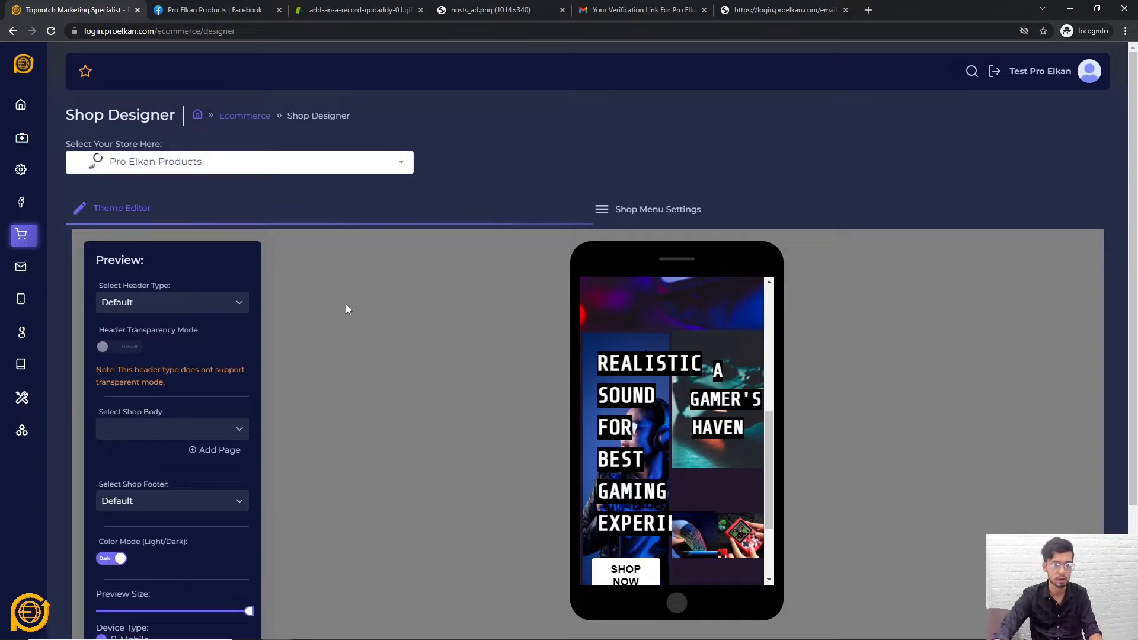
- Set the header type to Genova and switch the preview back to the laptop device type
{"action": "left_click", "coordinate": [185, 301]}
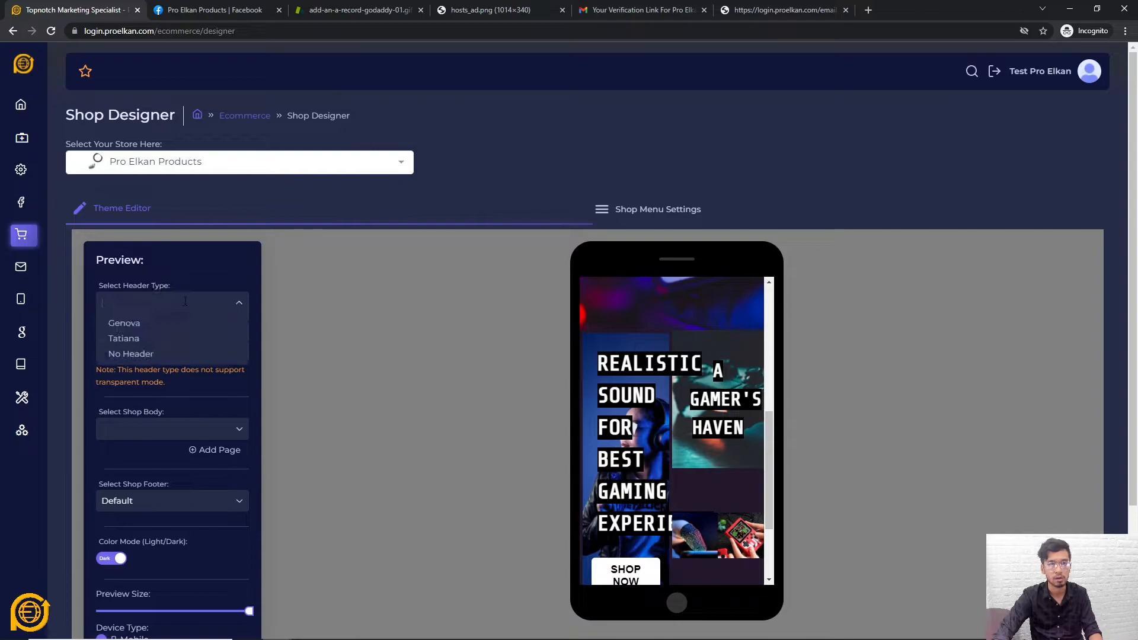
{"action": "left_click", "coordinate": [156, 328]}
{"action": "scroll", "coordinate": [184, 453], "scroll_direction": "down", "scroll_amount": 2}
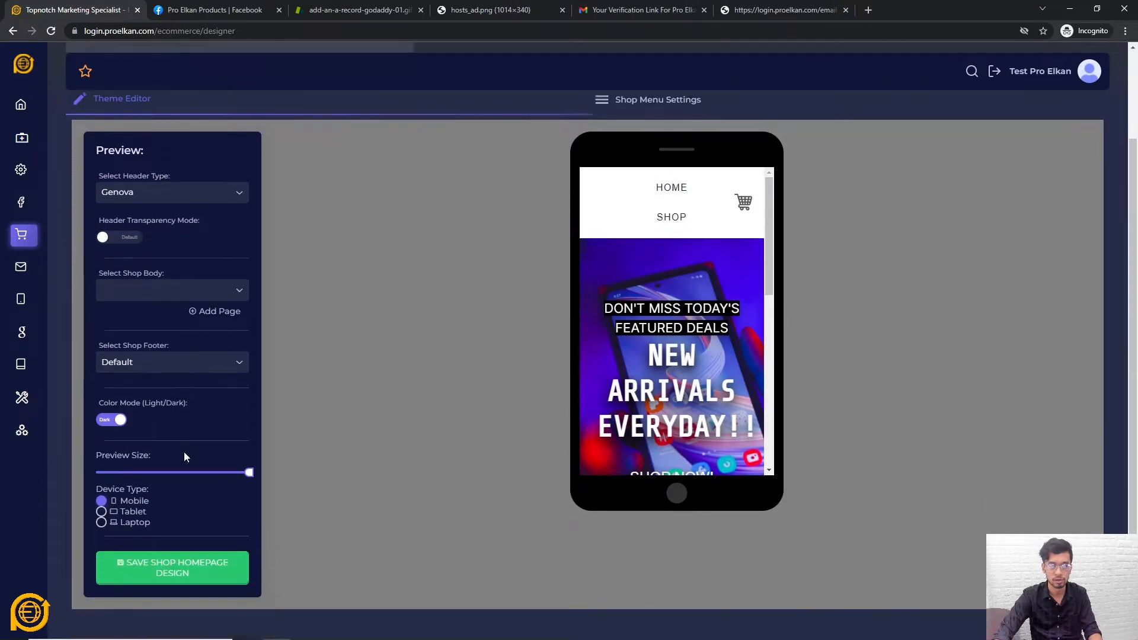
{"action": "left_click", "coordinate": [119, 516]}
{"action": "scroll", "coordinate": [521, 262], "scroll_direction": "up", "scroll_amount": 2}
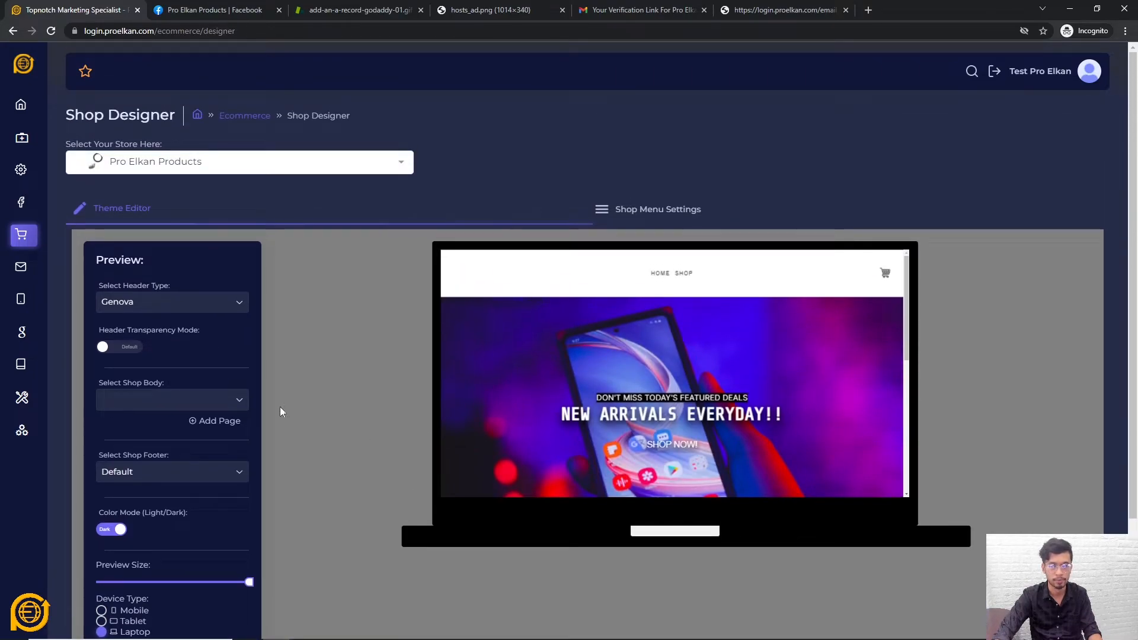
- Set the header type to Tatiana and turn on the header's transparent mode
{"action": "left_click", "coordinate": [174, 301]}
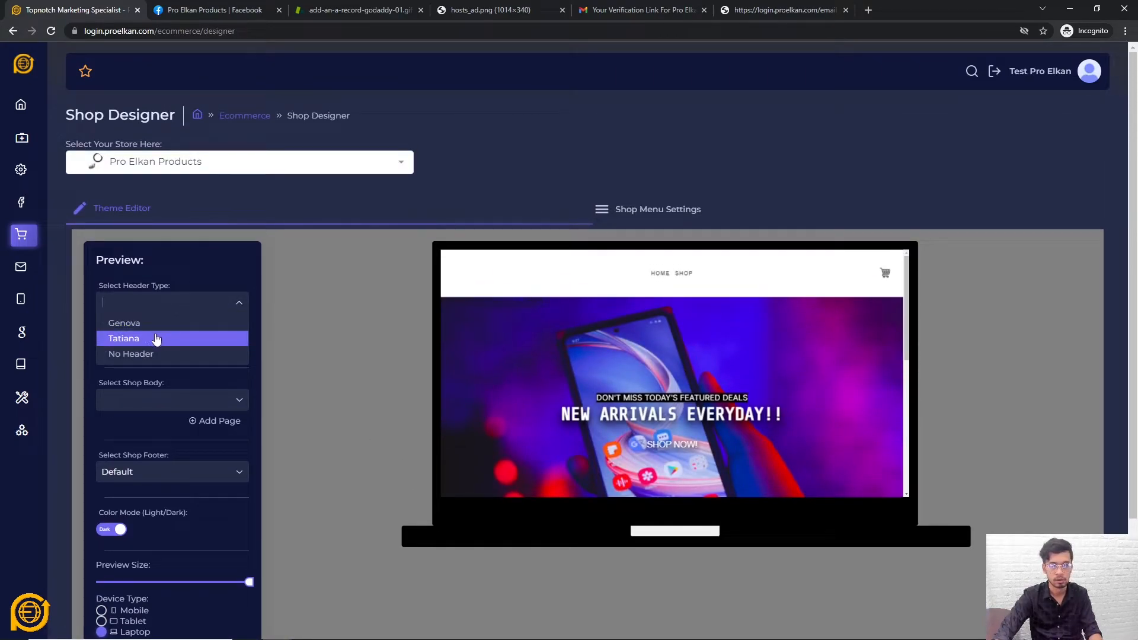
{"action": "left_click", "coordinate": [142, 354]}
{"action": "left_click", "coordinate": [168, 304]}
{"action": "left_click", "coordinate": [133, 338]}
{"action": "left_click", "coordinate": [128, 348]}
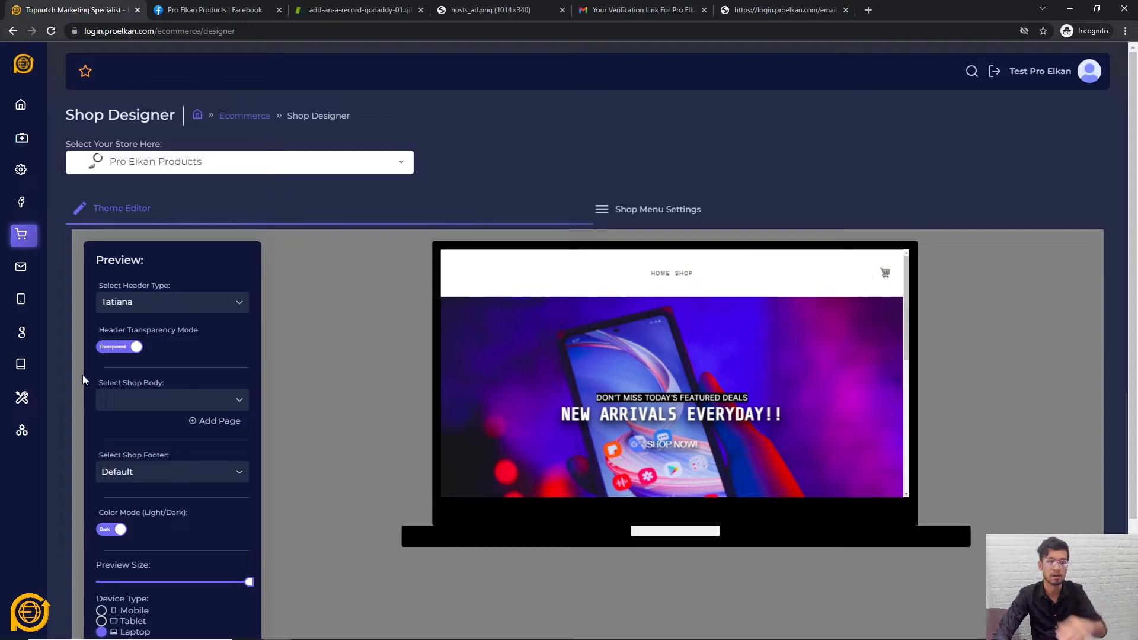
{"action": "left_click", "coordinate": [150, 296]}
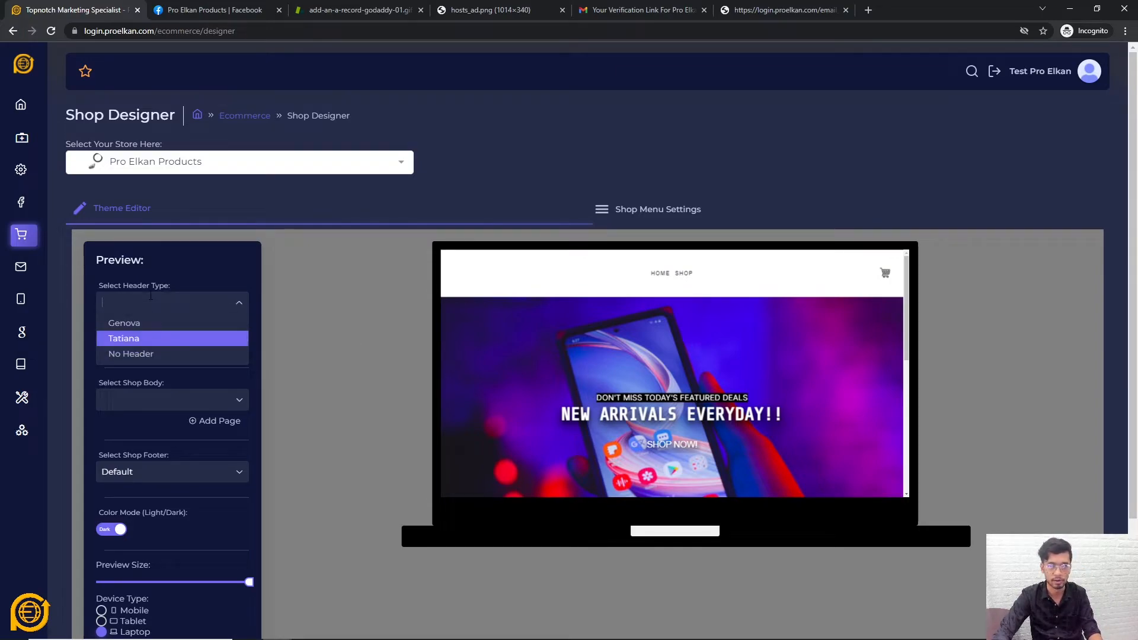
{"action": "left_click", "coordinate": [160, 342]}
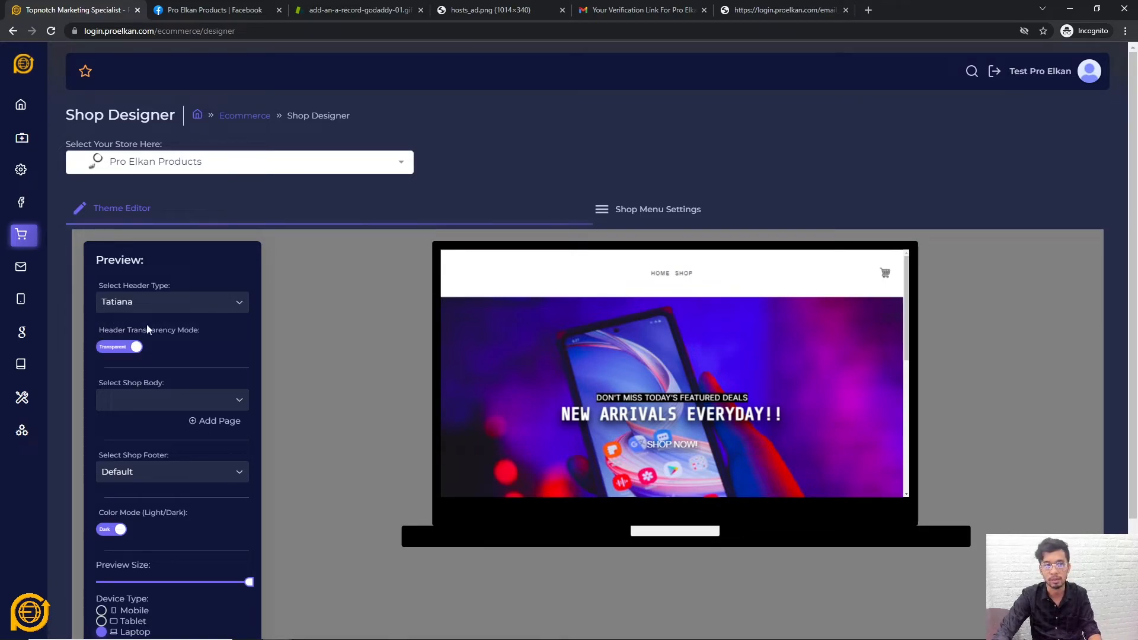
{"action": "left_click", "coordinate": [240, 302]}
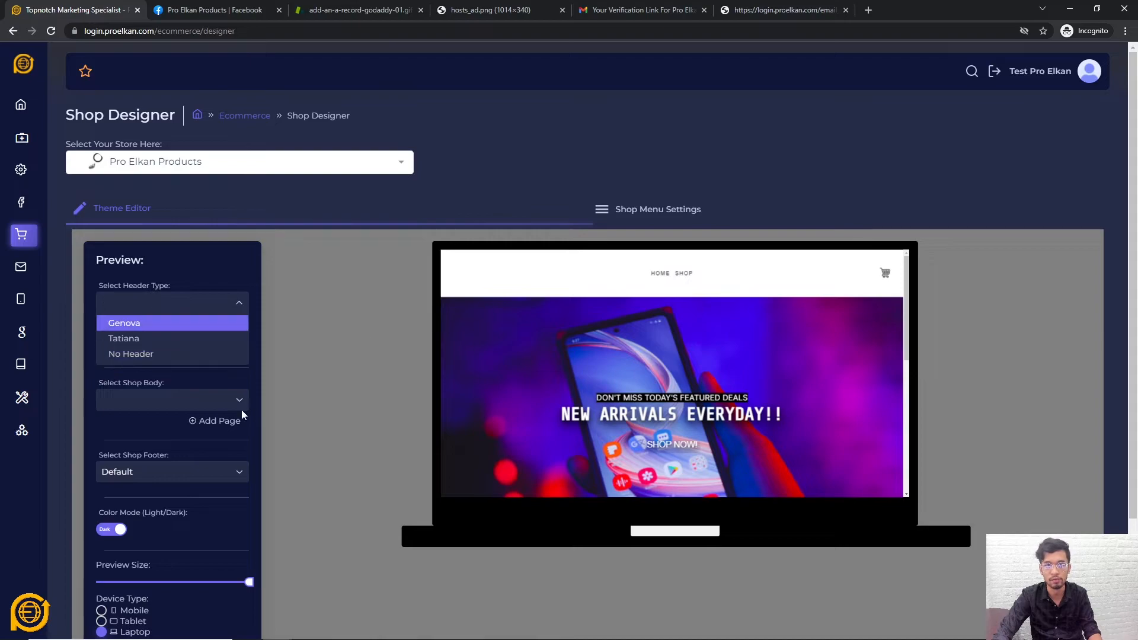
{"action": "left_click", "coordinate": [308, 416]}
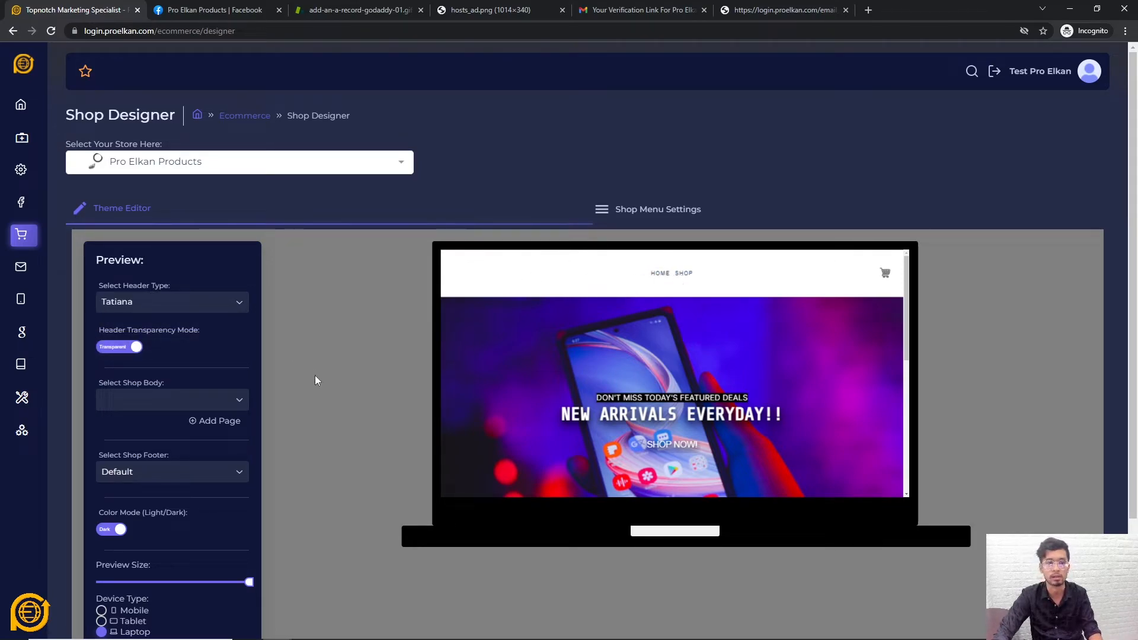
{"action": "scroll", "coordinate": [314, 374], "scroll_direction": "down", "scroll_amount": 2}
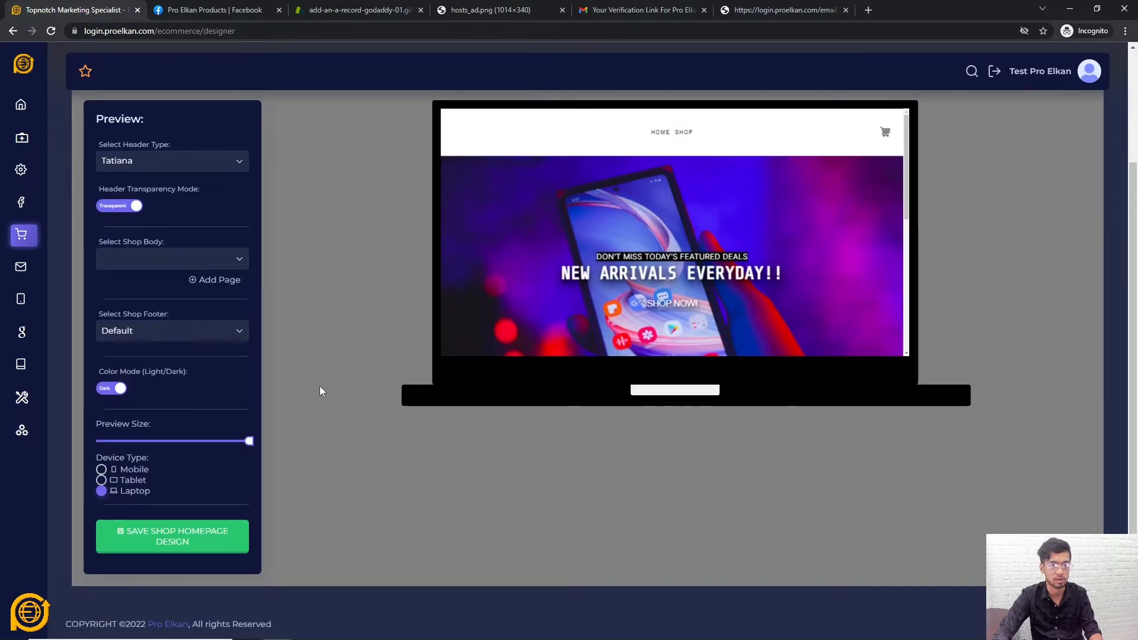
{"action": "scroll", "coordinate": [337, 356], "scroll_direction": "up", "scroll_amount": 2}
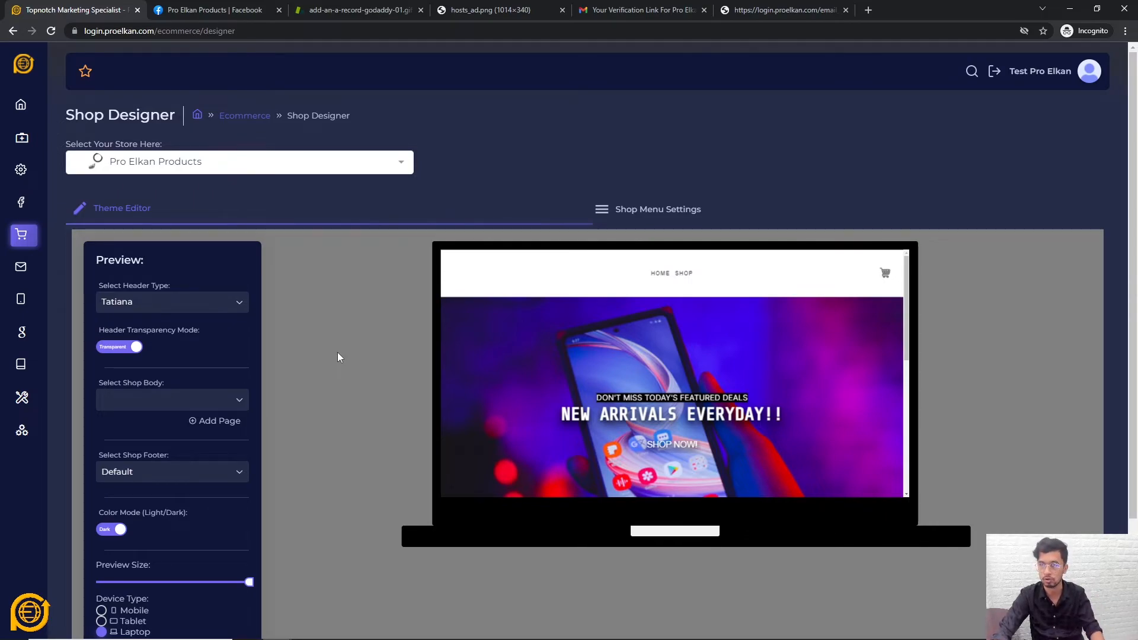
- Try to save the shop homepage design without a shop body selected
{"action": "scroll", "coordinate": [351, 293], "scroll_direction": "down", "scroll_amount": 3}
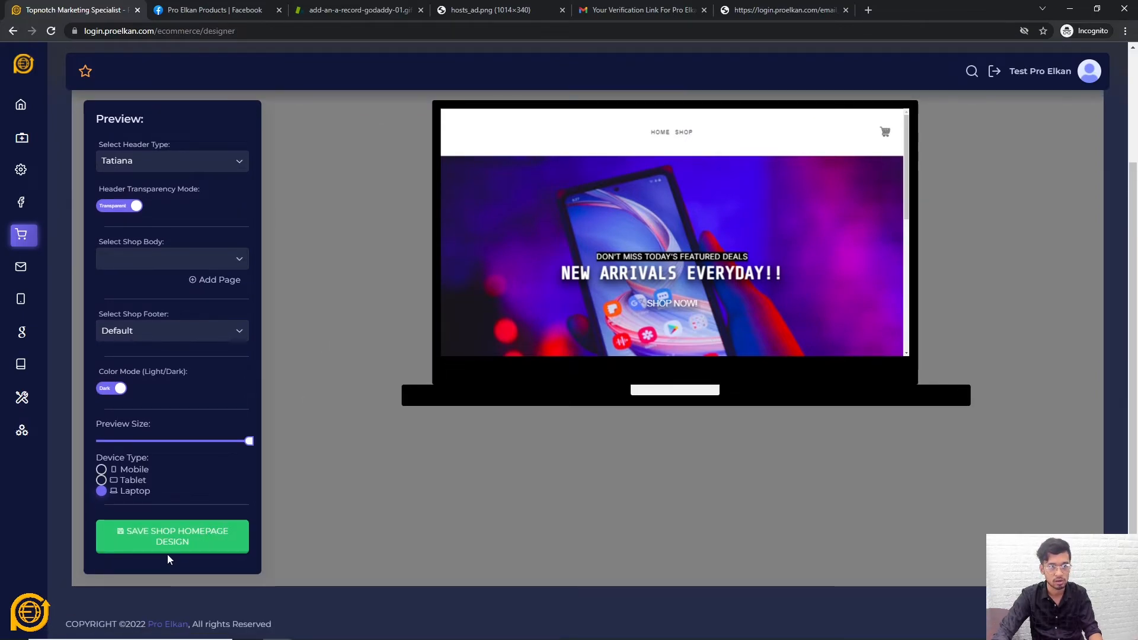
{"action": "left_click", "coordinate": [184, 543]}
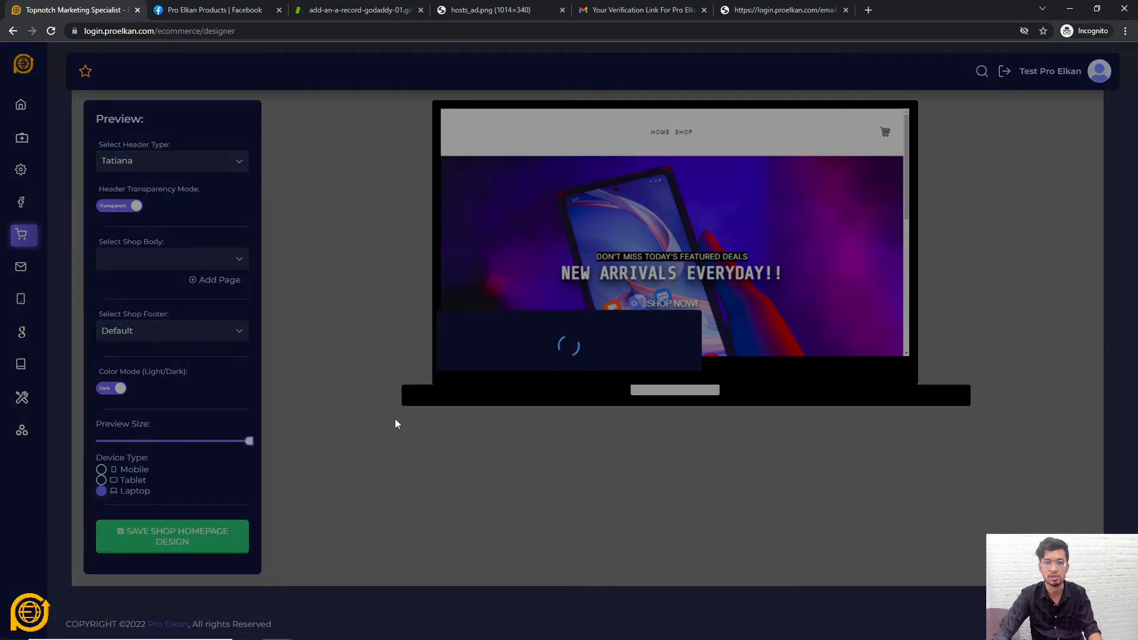
{"action": "left_click", "coordinate": [568, 405]}
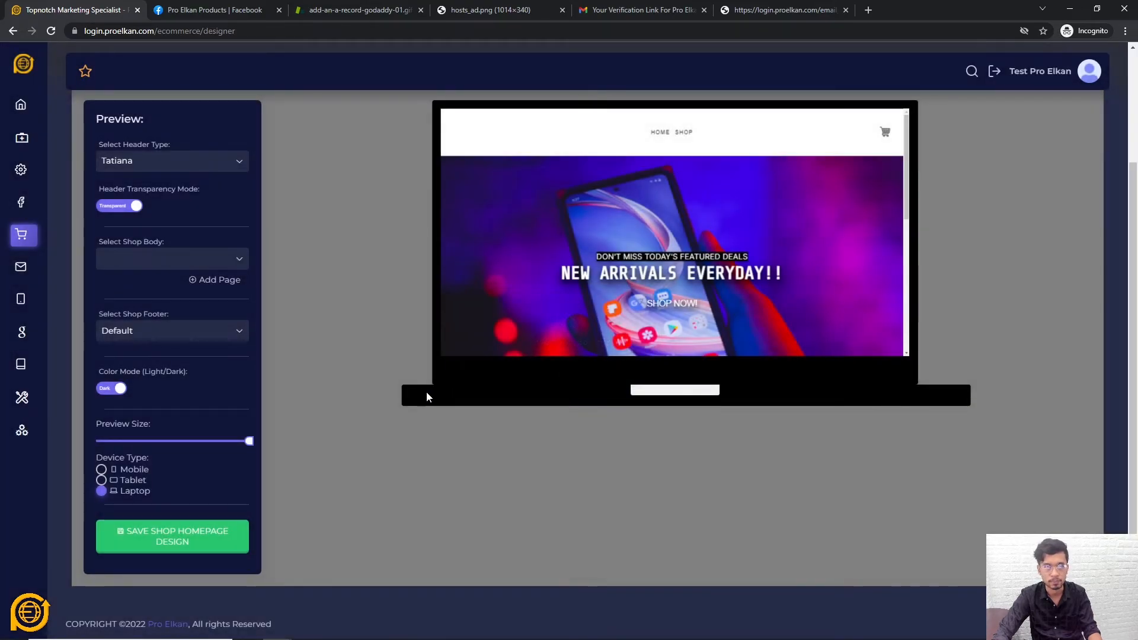
{"action": "scroll", "coordinate": [365, 417], "scroll_direction": "up", "scroll_amount": 3}
{"action": "scroll", "coordinate": [365, 416], "scroll_direction": "down", "scroll_amount": 2}
{"action": "left_click", "coordinate": [207, 535]}
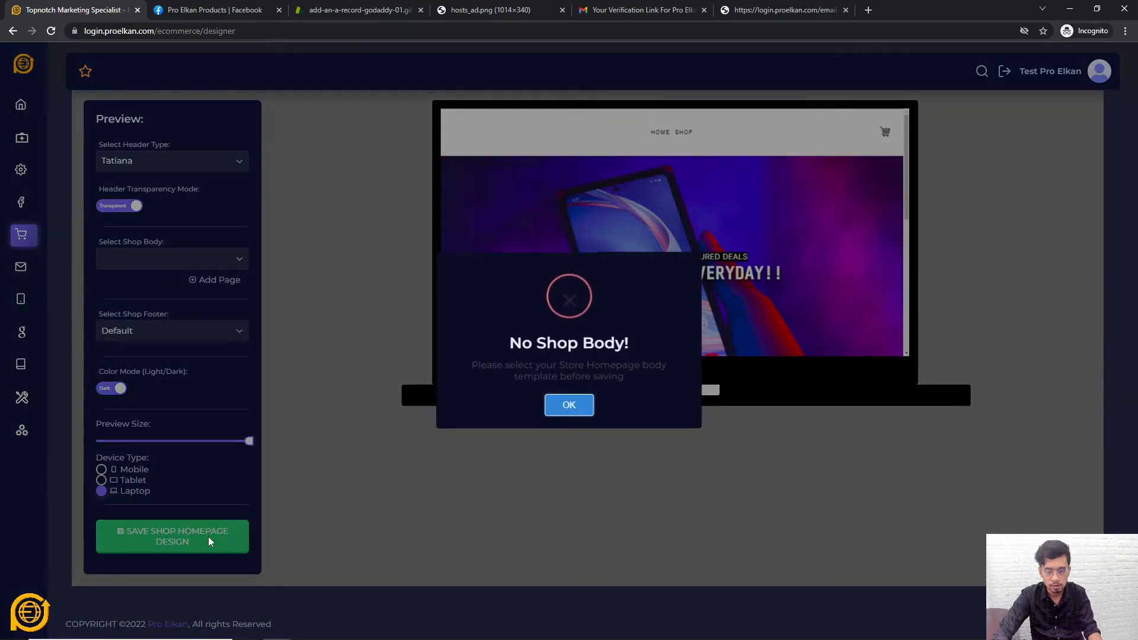
{"action": "left_click", "coordinate": [552, 412]}
- Set the shop footer of the homepage design to No Footer
{"action": "left_click", "coordinate": [223, 337]}
{"action": "left_click", "coordinate": [144, 356]}
{"action": "left_click", "coordinate": [145, 336]}
{"action": "left_click", "coordinate": [147, 366]}
- Choose TEST Template as the shop body under the Tatiana header
{"action": "scroll", "coordinate": [281, 353], "scroll_direction": "up", "scroll_amount": 3}
{"action": "left_click", "coordinate": [221, 399]}
{"action": "left_click", "coordinate": [219, 420]}
{"action": "scroll", "coordinate": [346, 381], "scroll_direction": "down", "scroll_amount": 3}
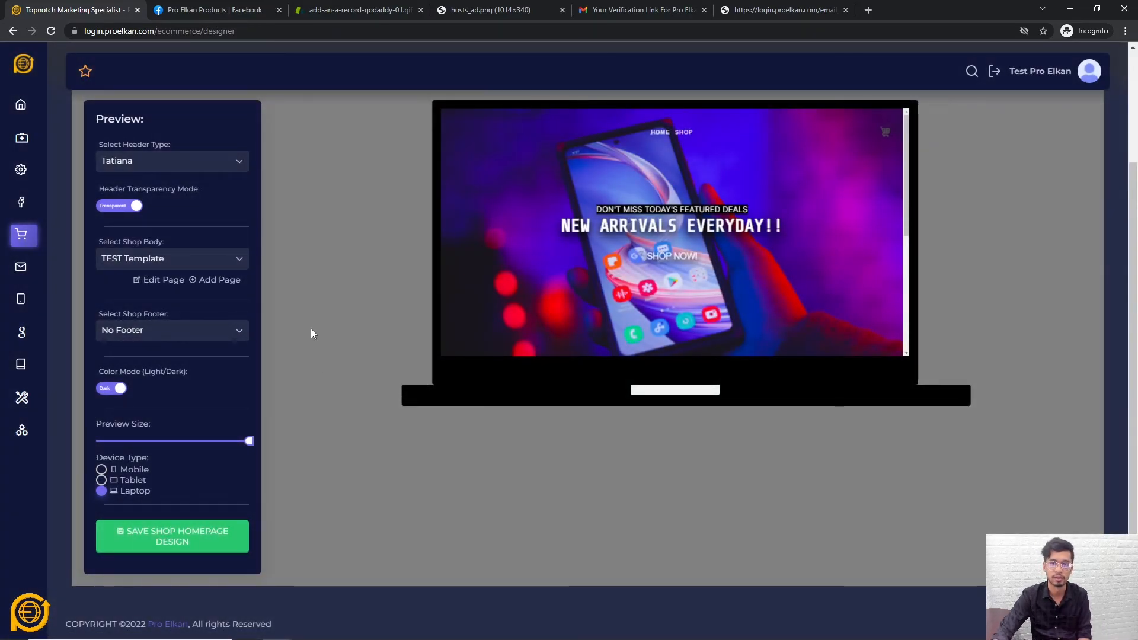
- Review the updated homepage preview down to the gaming section and save the shop homepage design
{"action": "scroll", "coordinate": [712, 265], "scroll_direction": "up", "scroll_amount": 2}
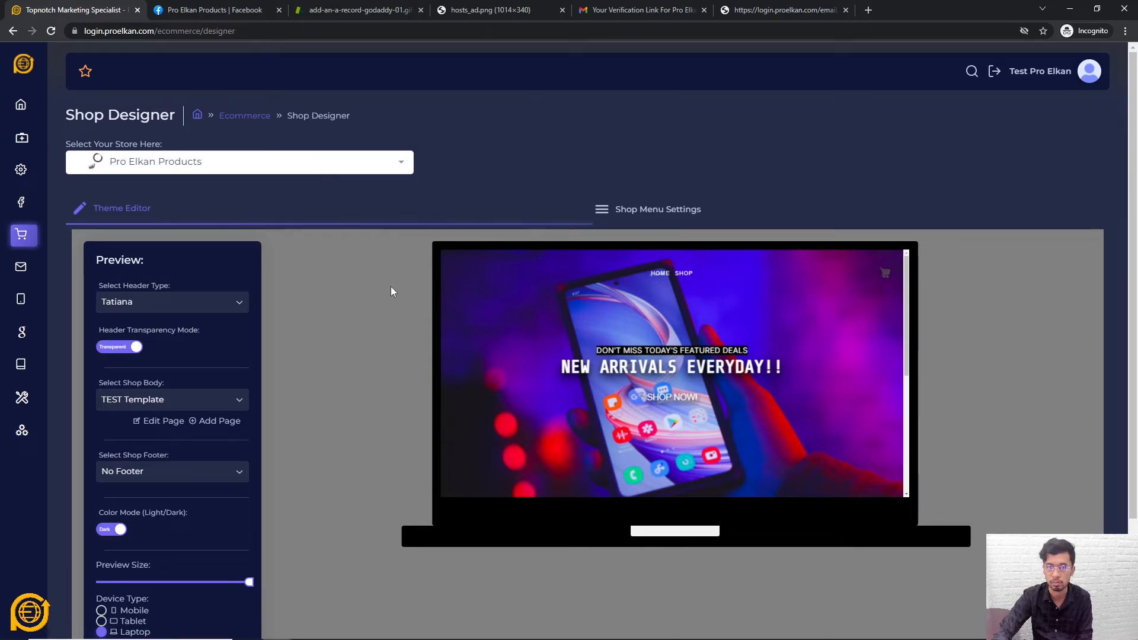
{"action": "scroll", "coordinate": [692, 306], "scroll_direction": "down", "scroll_amount": 4}
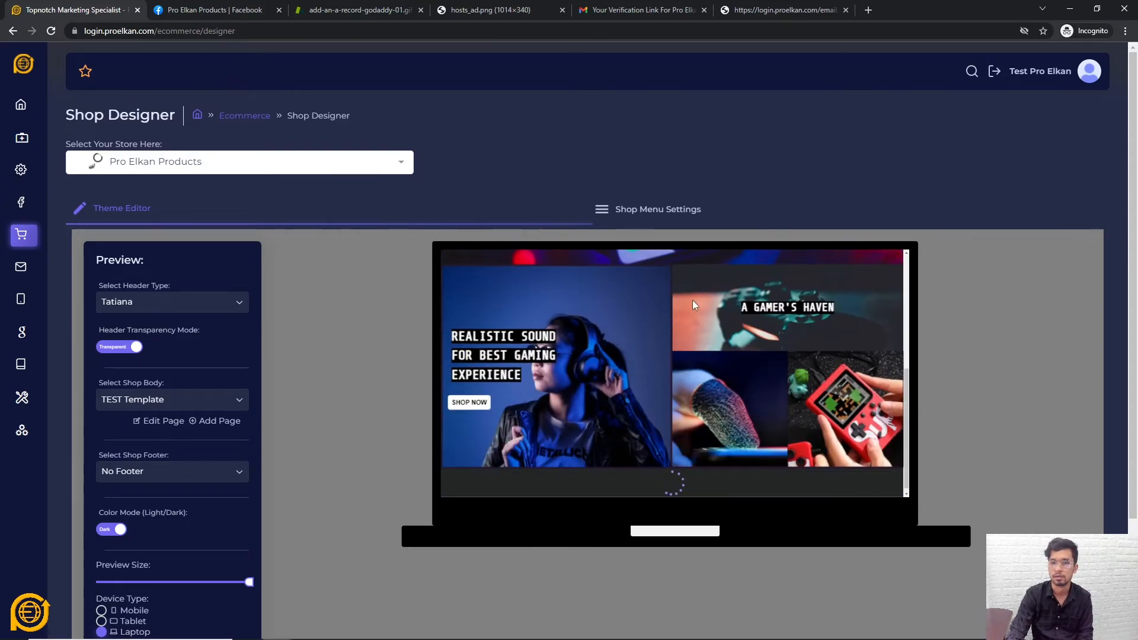
{"action": "scroll", "coordinate": [689, 302], "scroll_direction": "up", "scroll_amount": 5}
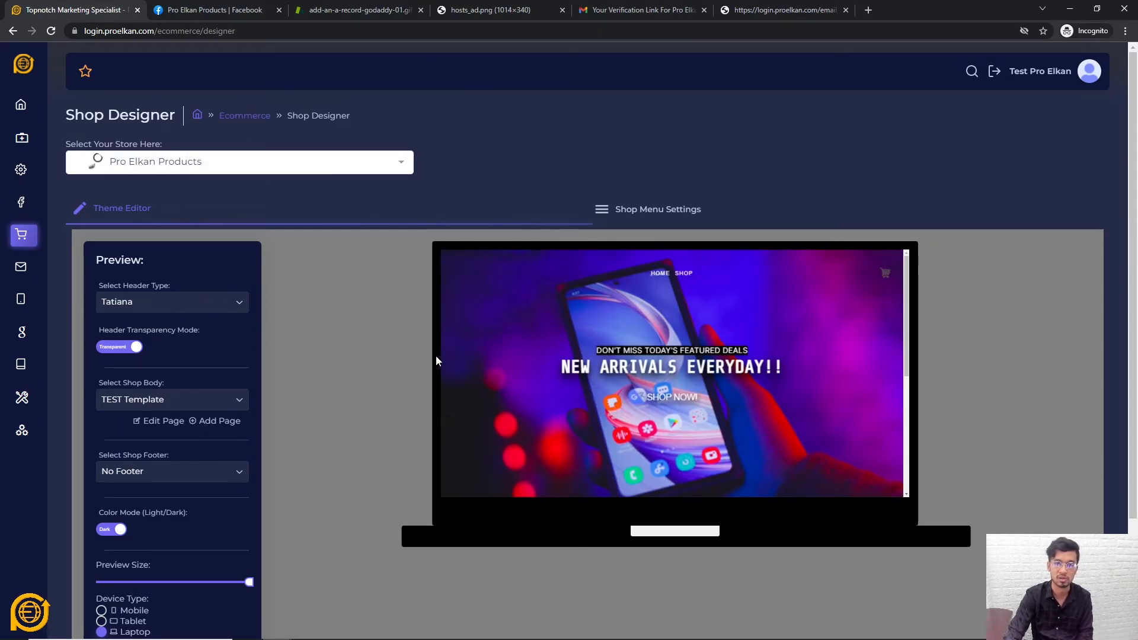
{"action": "scroll", "coordinate": [414, 344], "scroll_direction": "down", "scroll_amount": 2}
{"action": "left_click", "coordinate": [186, 543]}
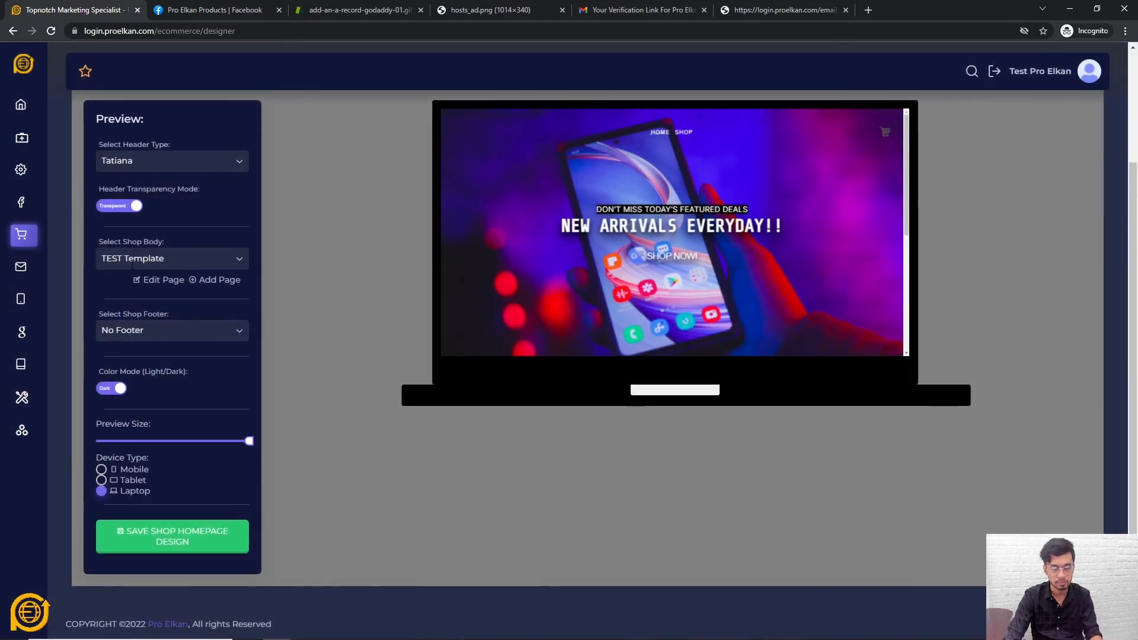
- Open the Create/Edit Store page of the ecommerce section and copy the store's Home URL
{"action": "mouse_move", "coordinate": [27, 233]}
{"action": "left_click", "coordinate": [60, 239]}
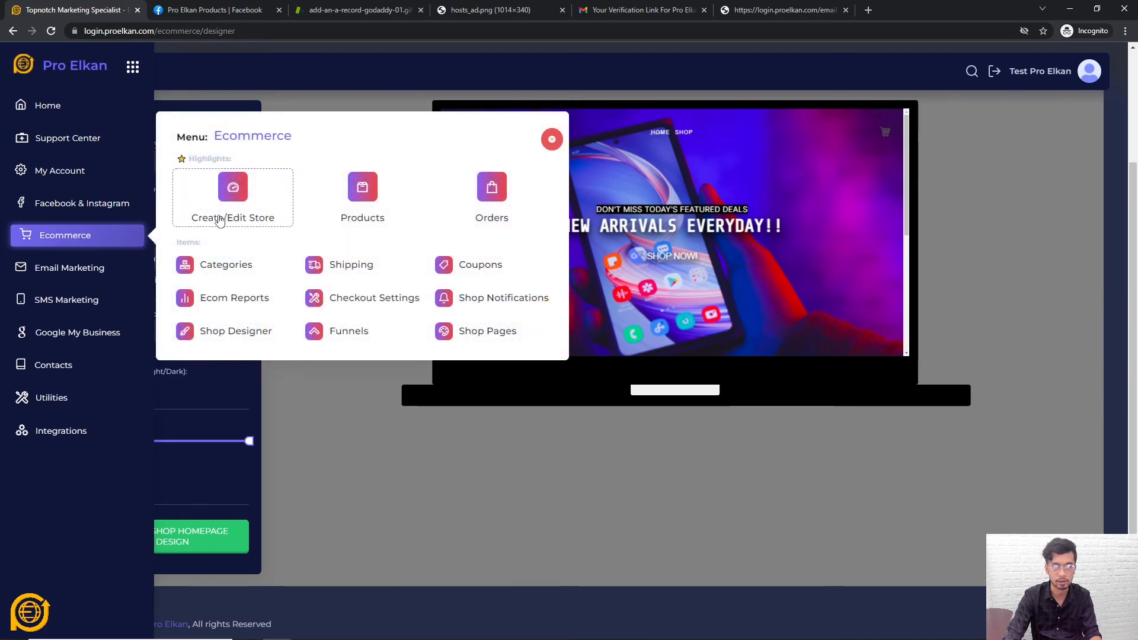
{"action": "left_click", "coordinate": [219, 219]}
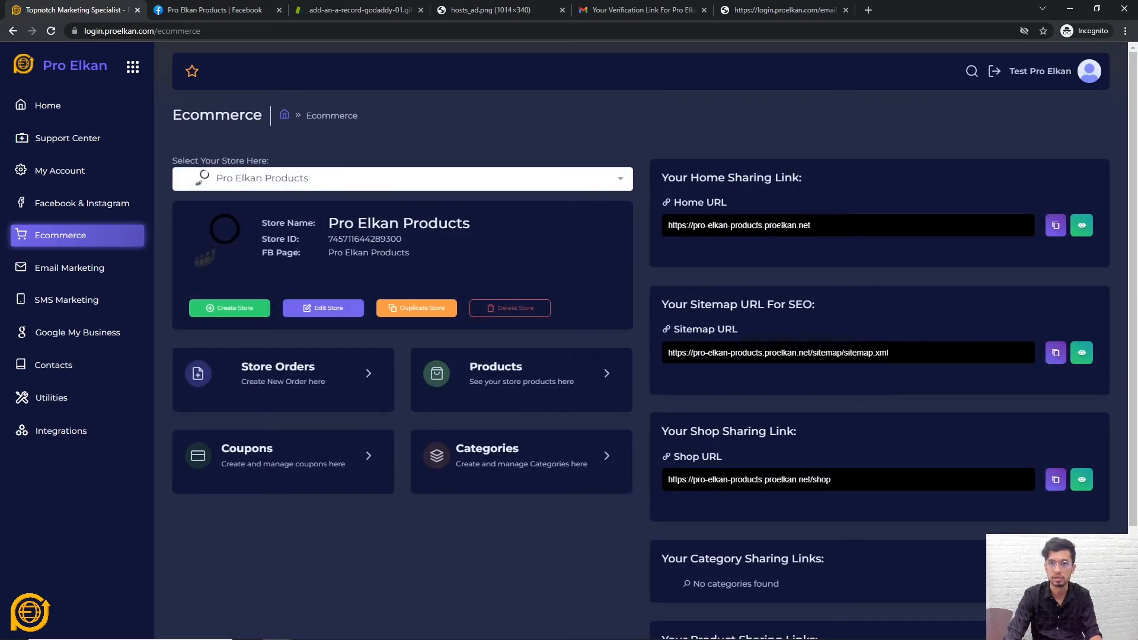
{"action": "left_click", "coordinate": [780, 225]}
{"action": "key", "text": "ctrl+c"}
- Open the copied Home URL in a new browser tab and view the live homepage down to the gaming section
{"action": "left_click", "coordinate": [845, 33]}
{"action": "key", "text": "ctrl+t"}
{"action": "key", "text": "ctrl+v"}
{"action": "key", "text": "Return"}
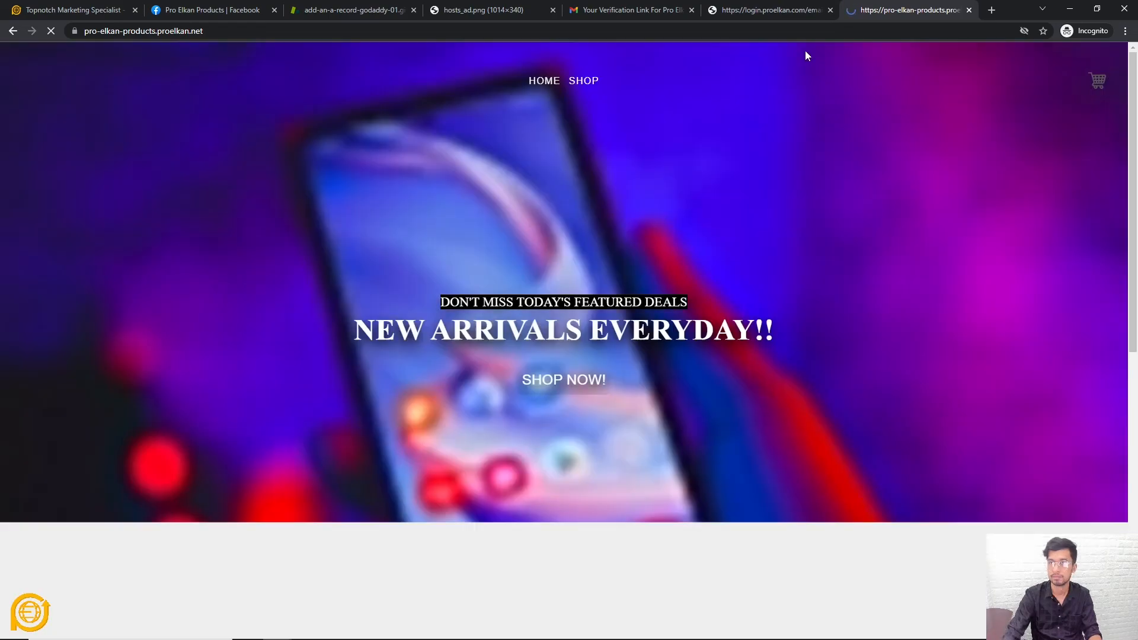
{"action": "scroll", "coordinate": [673, 251], "scroll_direction": "down", "scroll_amount": 5}
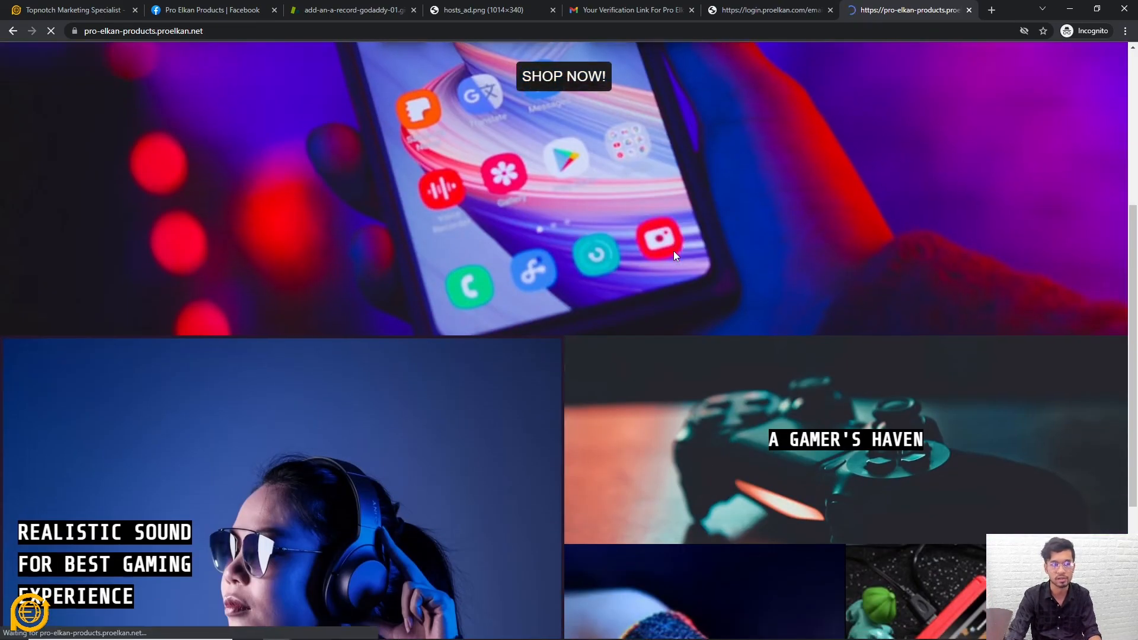
- Review the live homepage's gaming, headphone and Most Requested Items sections, then return to the New Arrivals banner
{"action": "scroll", "coordinate": [673, 250], "scroll_direction": "down", "scroll_amount": 4}
{"action": "scroll", "coordinate": [446, 364], "scroll_direction": "down", "scroll_amount": 4}
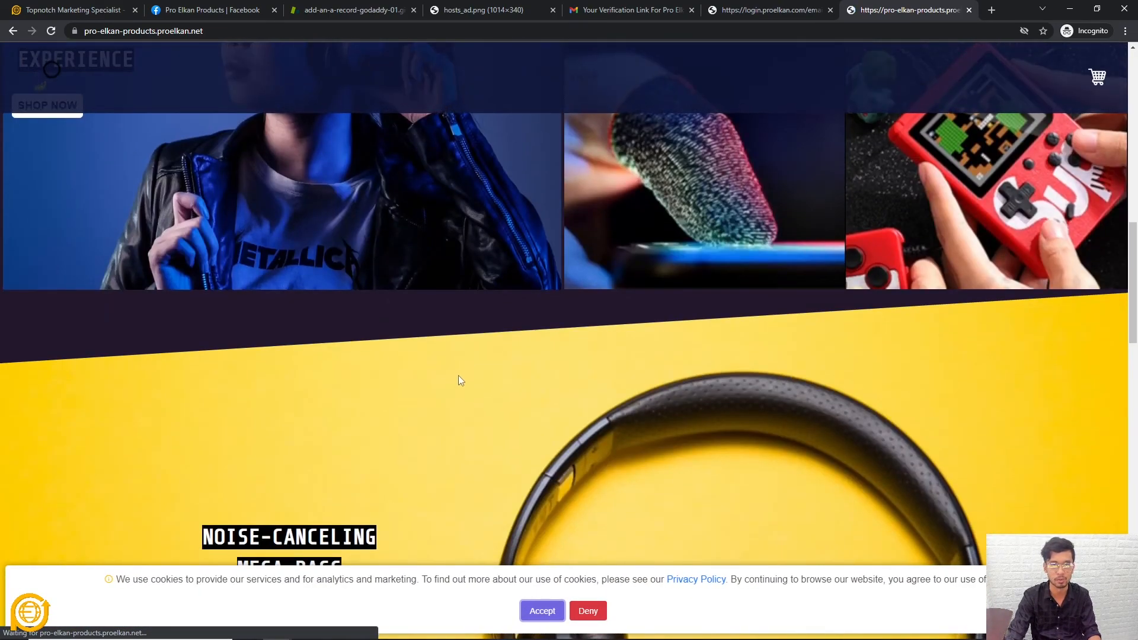
{"action": "scroll", "coordinate": [457, 382], "scroll_direction": "down", "scroll_amount": 10}
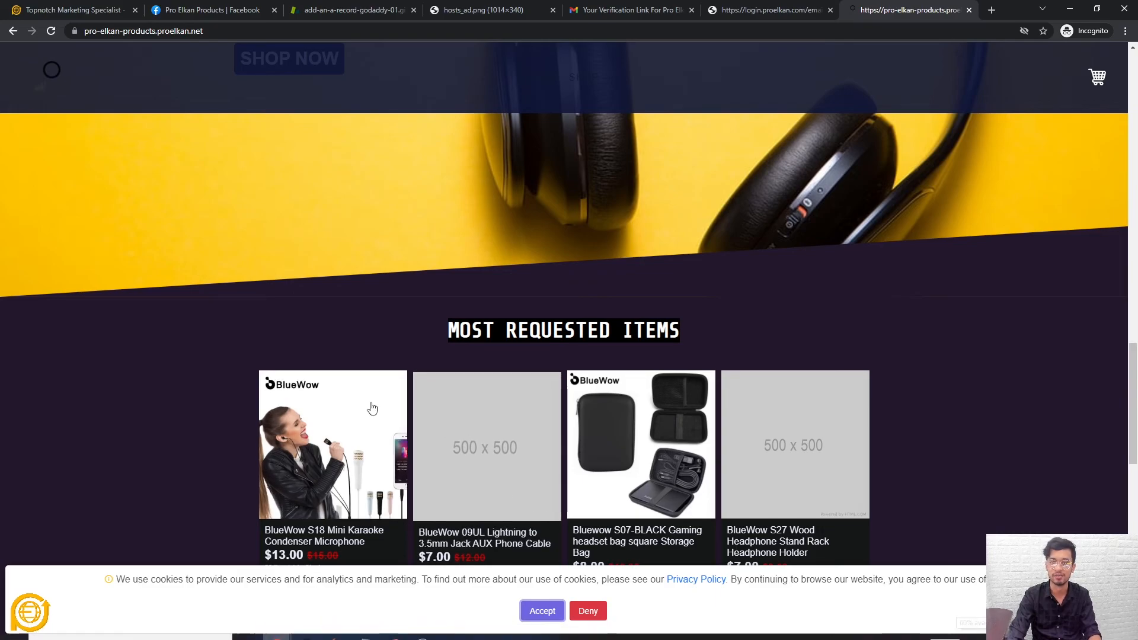
{"action": "scroll", "coordinate": [305, 286], "scroll_direction": "down", "scroll_amount": 5}
{"action": "scroll", "coordinate": [287, 303], "scroll_direction": "up", "scroll_amount": 8}
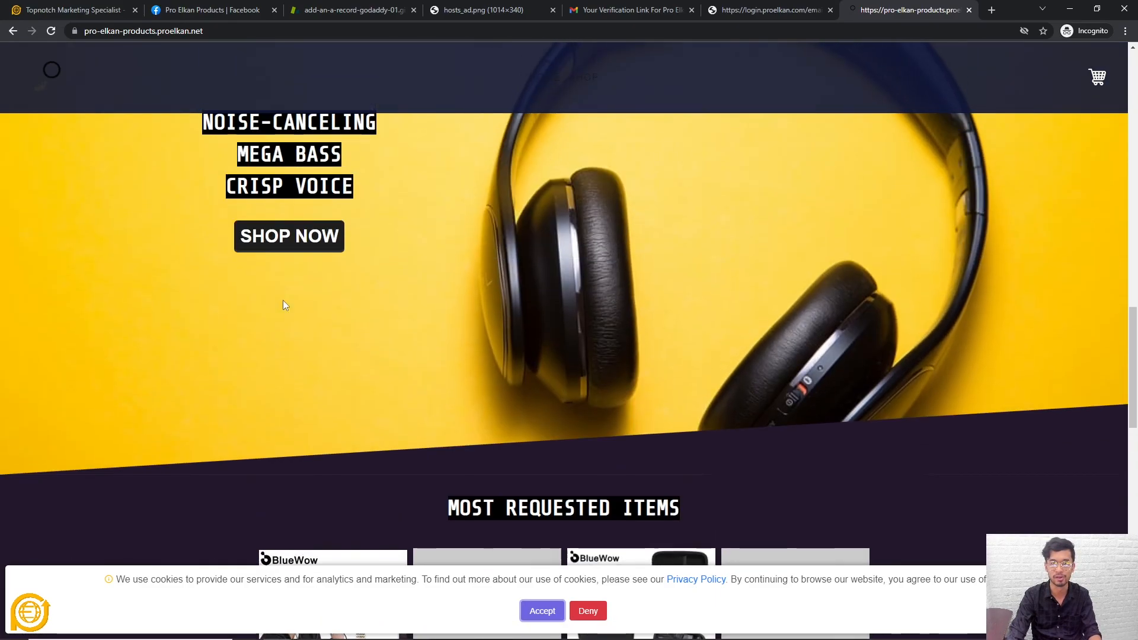
{"action": "scroll", "coordinate": [279, 302], "scroll_direction": "down", "scroll_amount": 6}
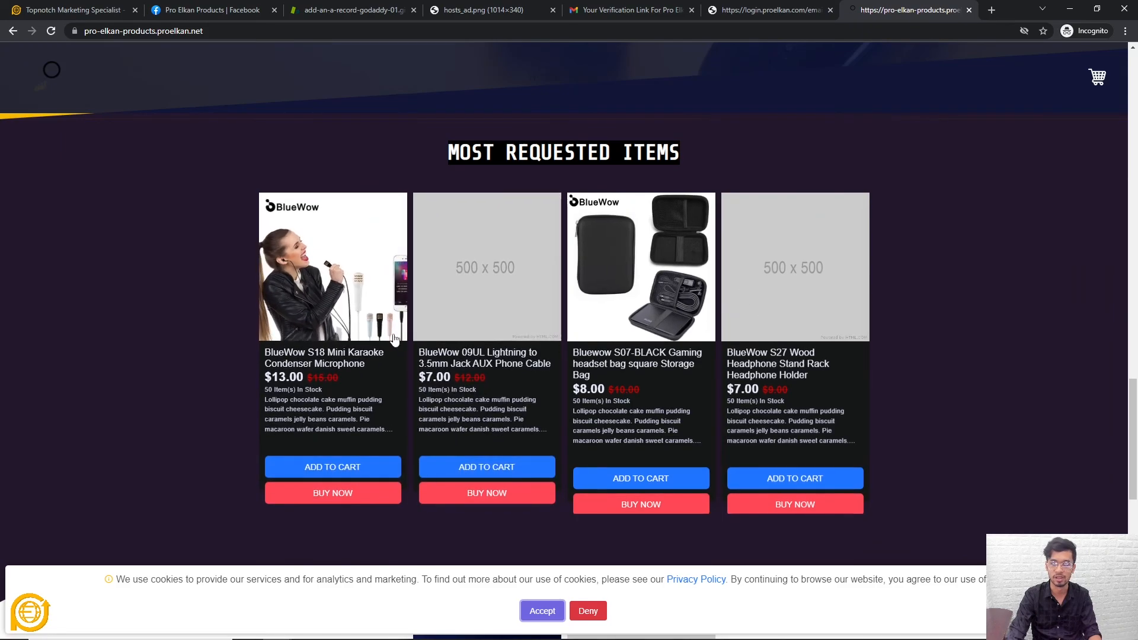
{"action": "scroll", "coordinate": [432, 342], "scroll_direction": "up", "scroll_amount": 6}
{"action": "scroll", "coordinate": [432, 342], "scroll_direction": "up", "scroll_amount": 4}
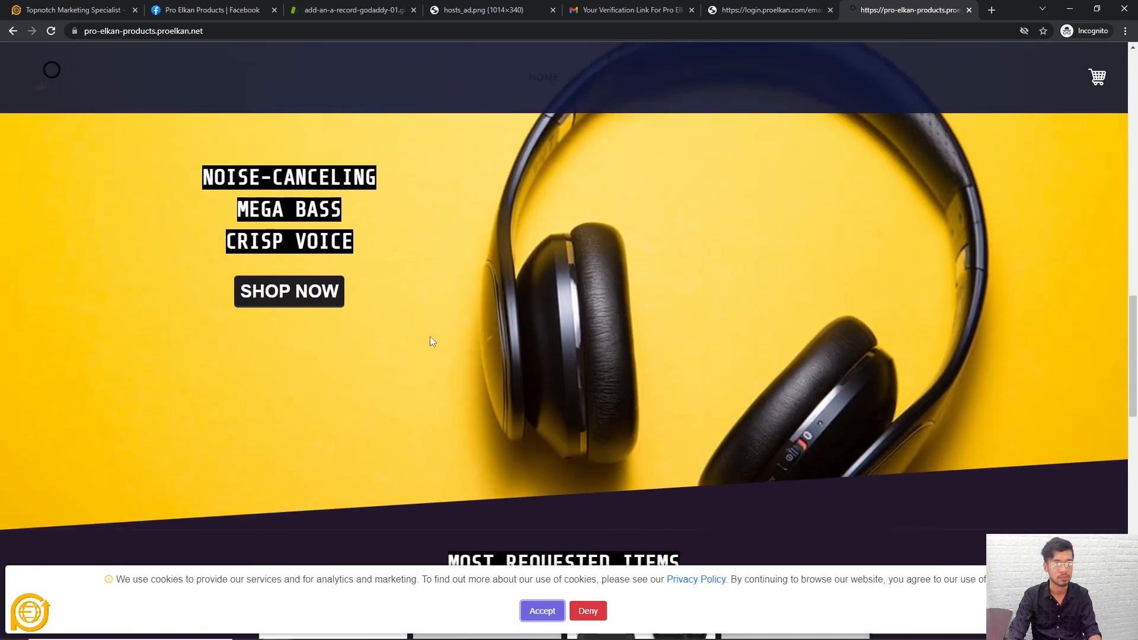
{"action": "scroll", "coordinate": [474, 325], "scroll_direction": "up", "scroll_amount": 7}
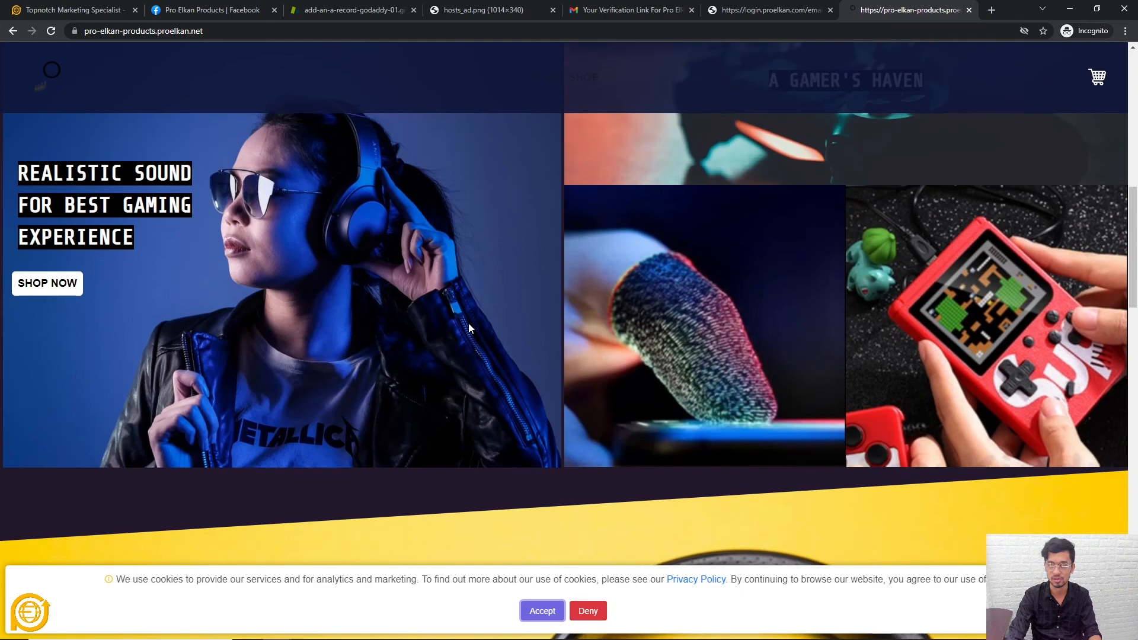
{"action": "scroll", "coordinate": [469, 324], "scroll_direction": "up", "scroll_amount": 3}
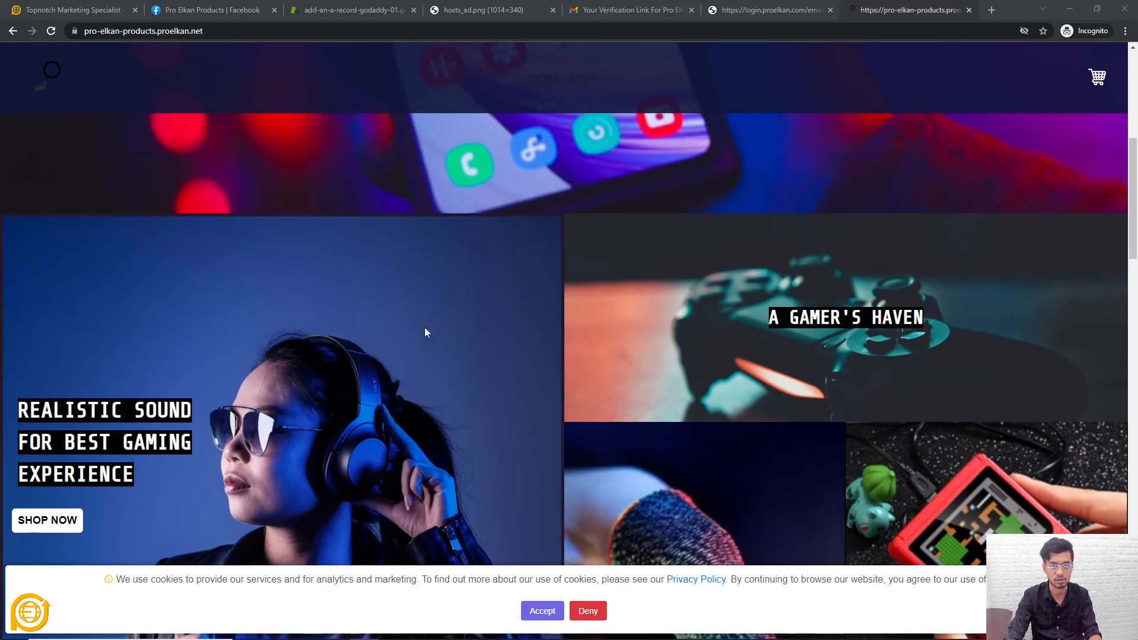
{"action": "scroll", "coordinate": [375, 341], "scroll_direction": "up", "scroll_amount": 7}
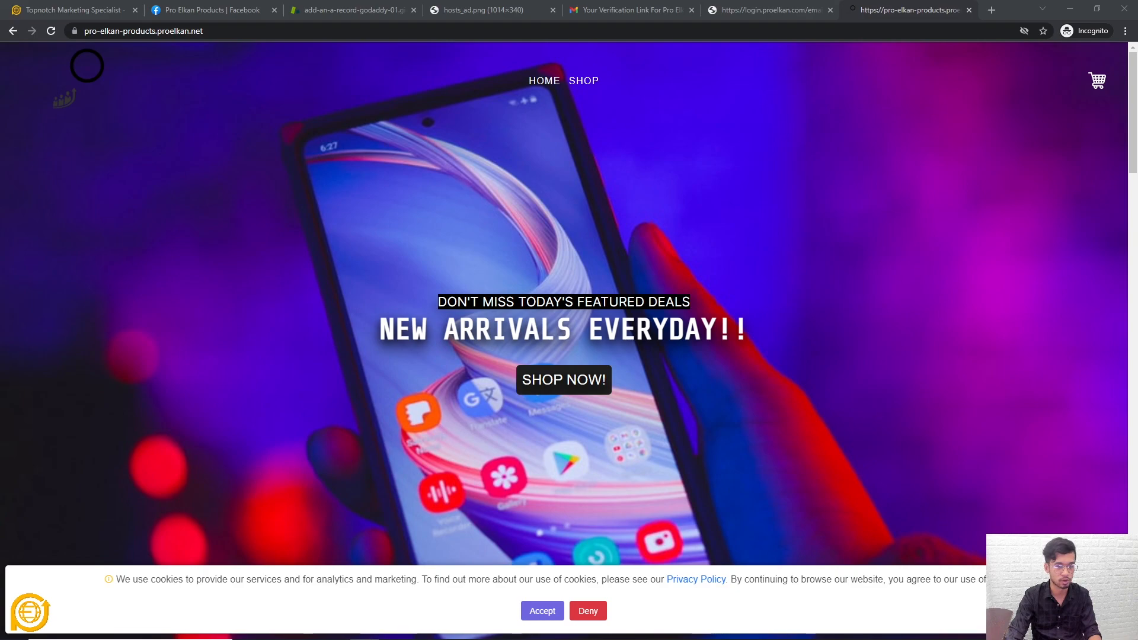
{"action": "mouse_move", "coordinate": [490, 638]}
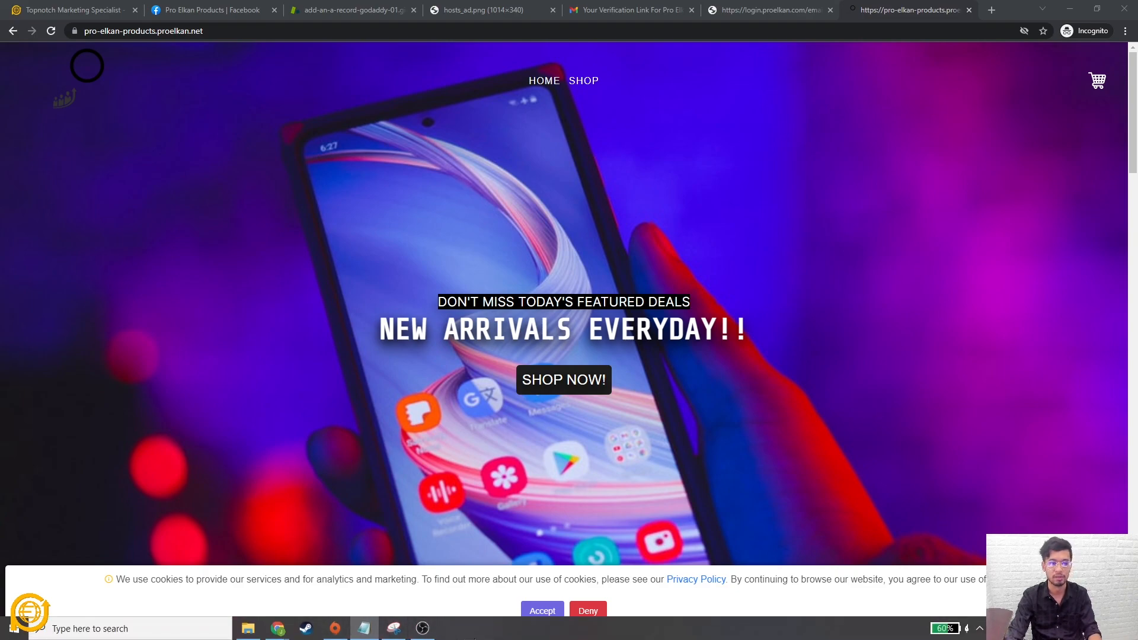